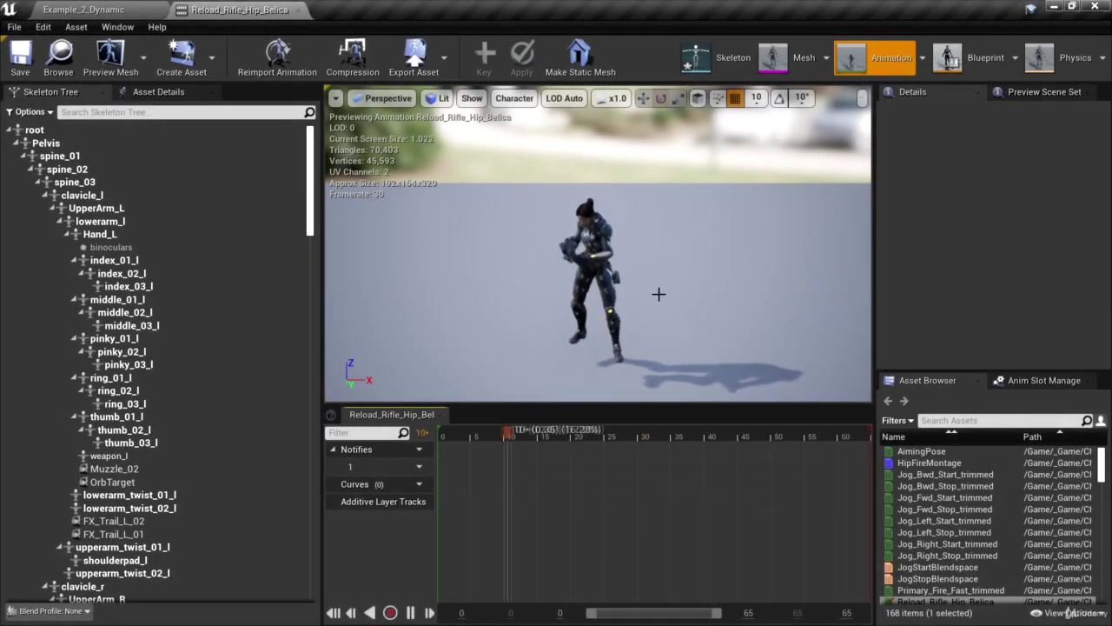
- Examine the Reload_Rifle_Hip_Belica animation from several angles and check its asset details
{"action": "left_click_drag", "start_coordinate": [658, 326], "coordinate": [658, 261], "text": "alt"}
{"action": "scroll", "coordinate": [658, 326], "scroll_direction": "up", "scroll_amount": 5}
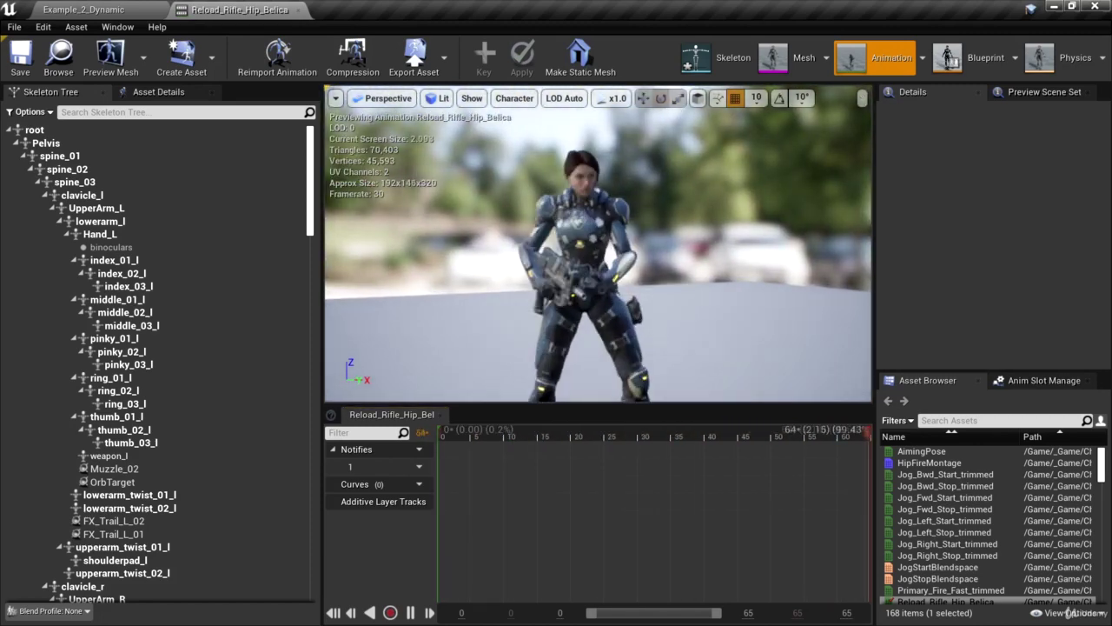
{"action": "left_click_drag", "start_coordinate": [658, 326], "coordinate": [721, 327], "text": "alt"}
{"action": "right_click_drag", "start_coordinate": [651, 239], "coordinate": [683, 252]}
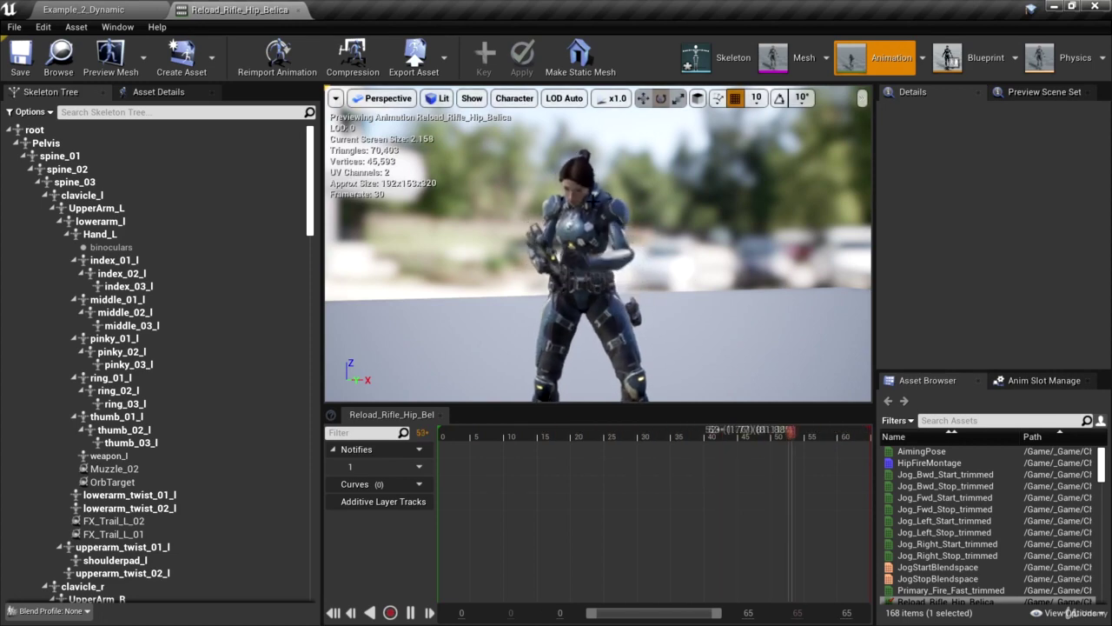
{"action": "right_click_drag", "start_coordinate": [682, 283], "coordinate": [648, 282]}
{"action": "left_click_drag", "start_coordinate": [648, 282], "coordinate": [695, 274], "text": "alt"}
{"action": "left_click", "coordinate": [158, 91]}
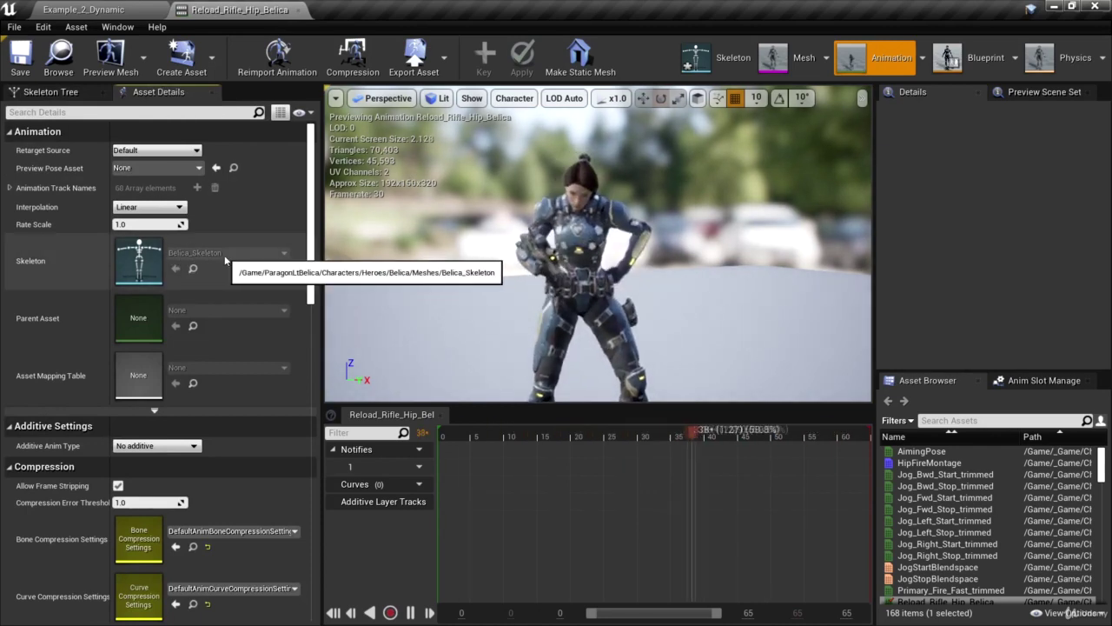
{"action": "left_click", "coordinate": [52, 91]}
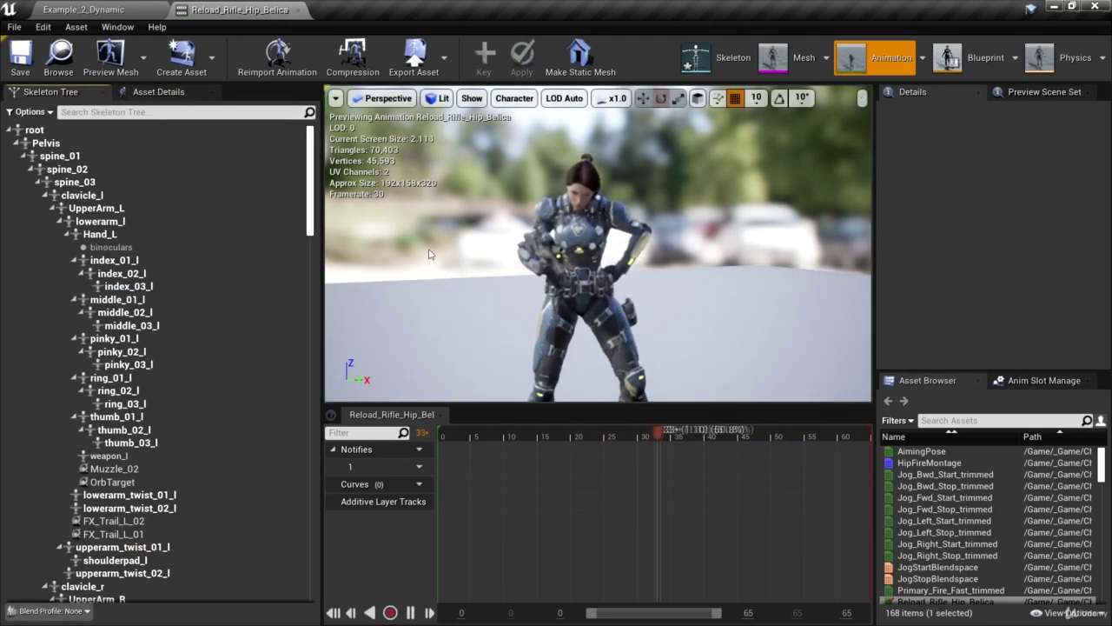
{"action": "mouse_move", "coordinate": [643, 311]}
{"action": "left_mouse_down", "text": "alt"}
{"action": "mouse_move", "coordinate": [565, 304]}
{"action": "mouse_move", "coordinate": [643, 311]}
{"action": "left_mouse_up", "text": "alt"}
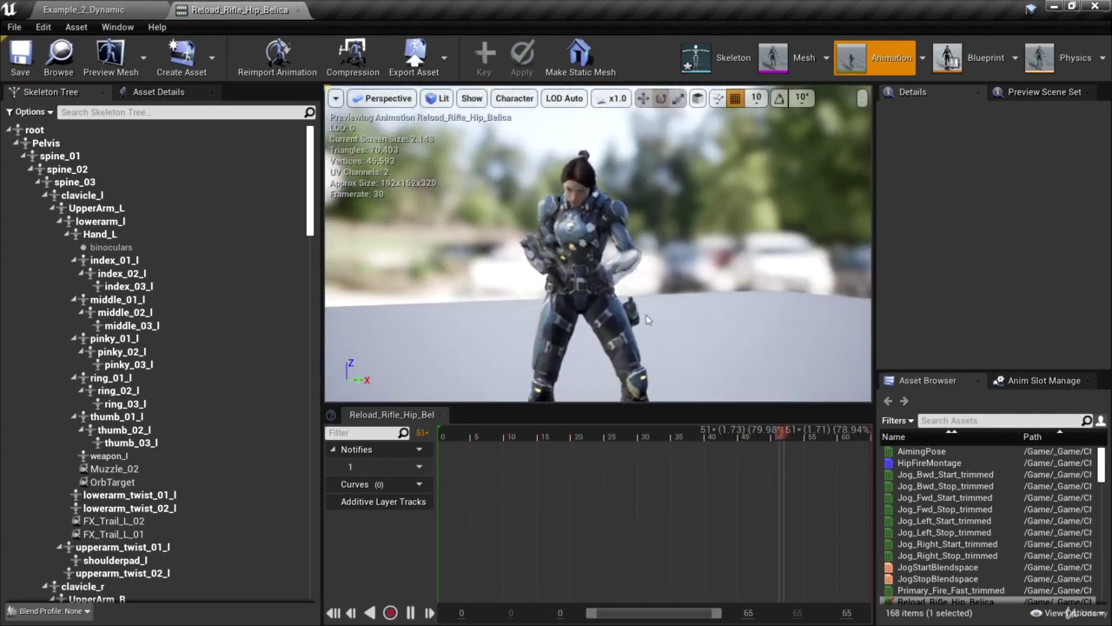
{"action": "scroll", "coordinate": [643, 313], "scroll_direction": "up", "scroll_amount": 3}
{"action": "left_click_drag", "start_coordinate": [644, 316], "coordinate": [790, 261], "text": "alt"}
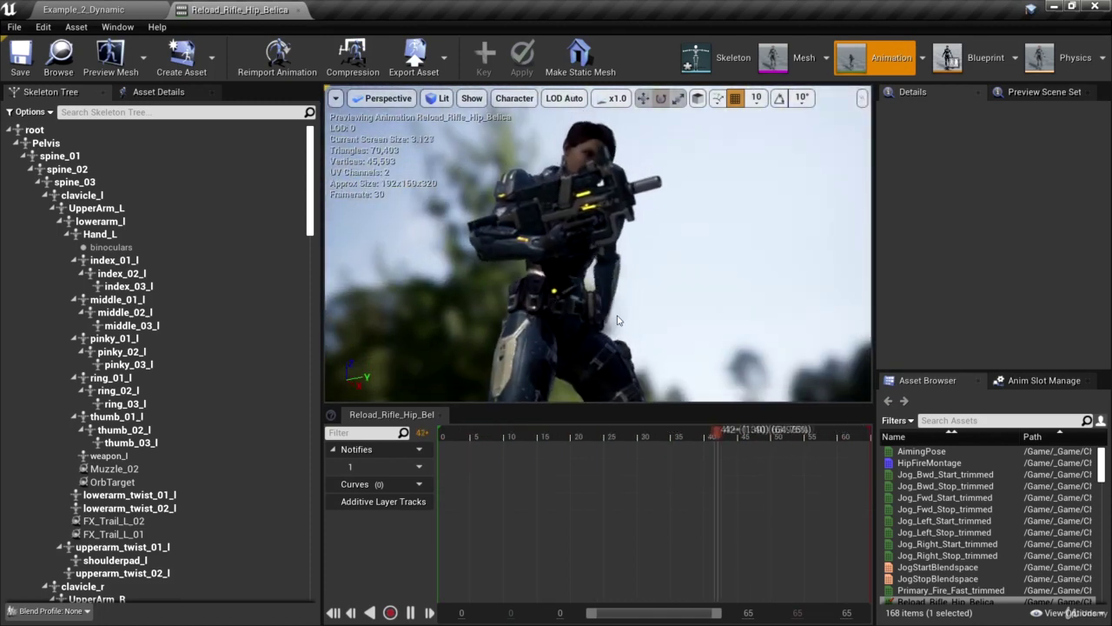
- Scrub through the Reload_Rifle_Hip_Belica animation to examine the hand and weapon movement up close
{"action": "left_click", "coordinate": [461, 432]}
{"action": "left_click_drag", "start_coordinate": [461, 432], "coordinate": [551, 401]}
{"action": "right_click_drag", "start_coordinate": [660, 367], "coordinate": [704, 352]}
{"action": "left_click_drag", "start_coordinate": [669, 334], "coordinate": [700, 349]}
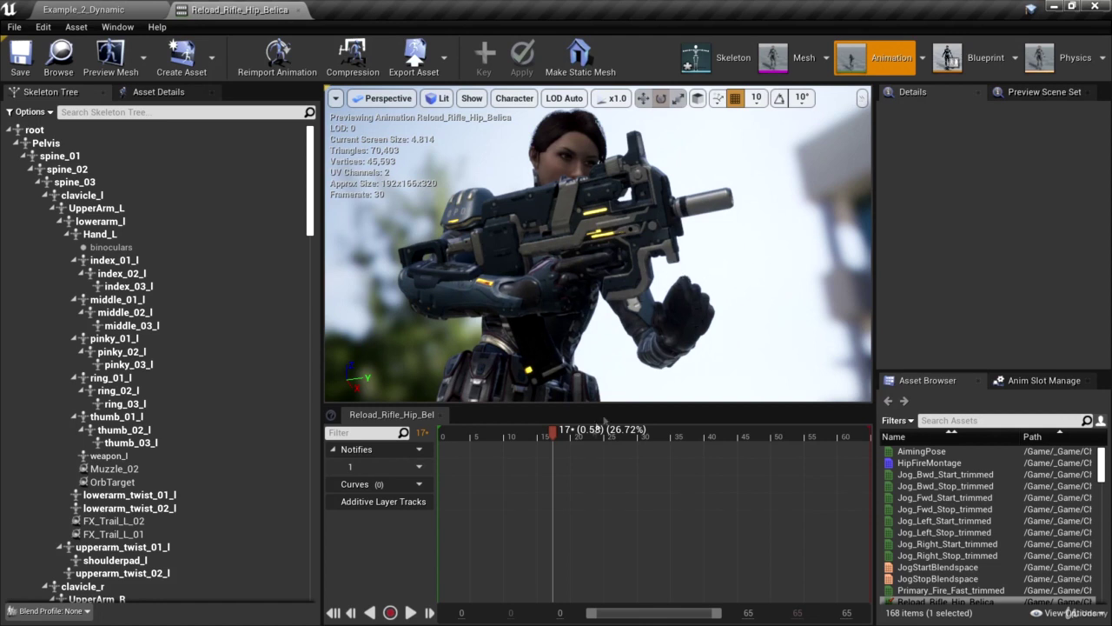
{"action": "left_click_drag", "start_coordinate": [554, 434], "coordinate": [646, 416]}
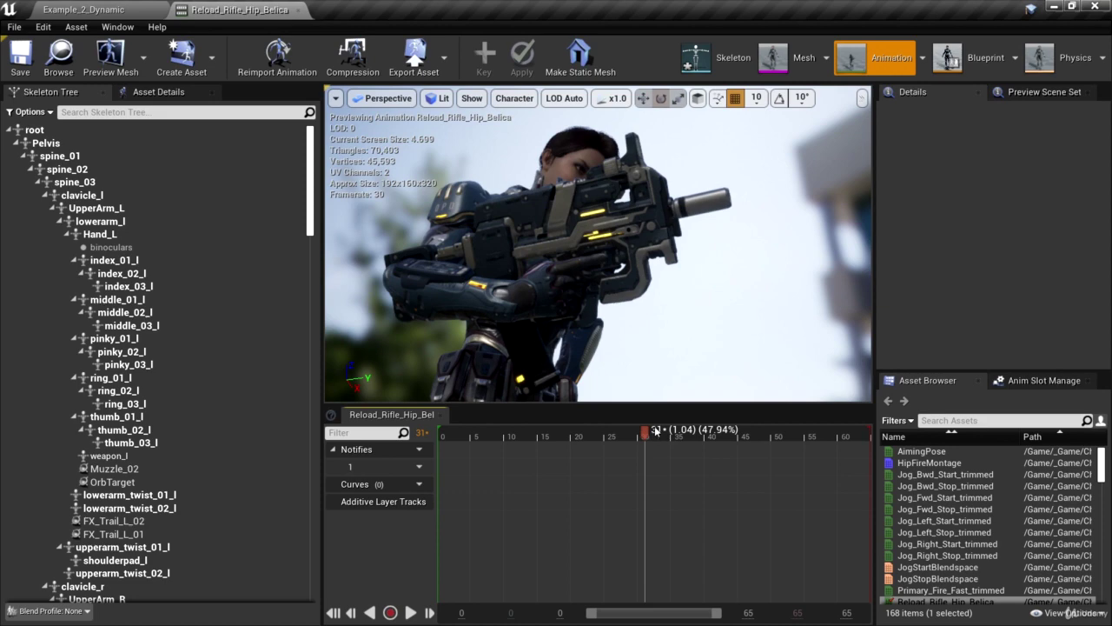
{"action": "left_click_drag", "start_coordinate": [645, 437], "coordinate": [455, 434]}
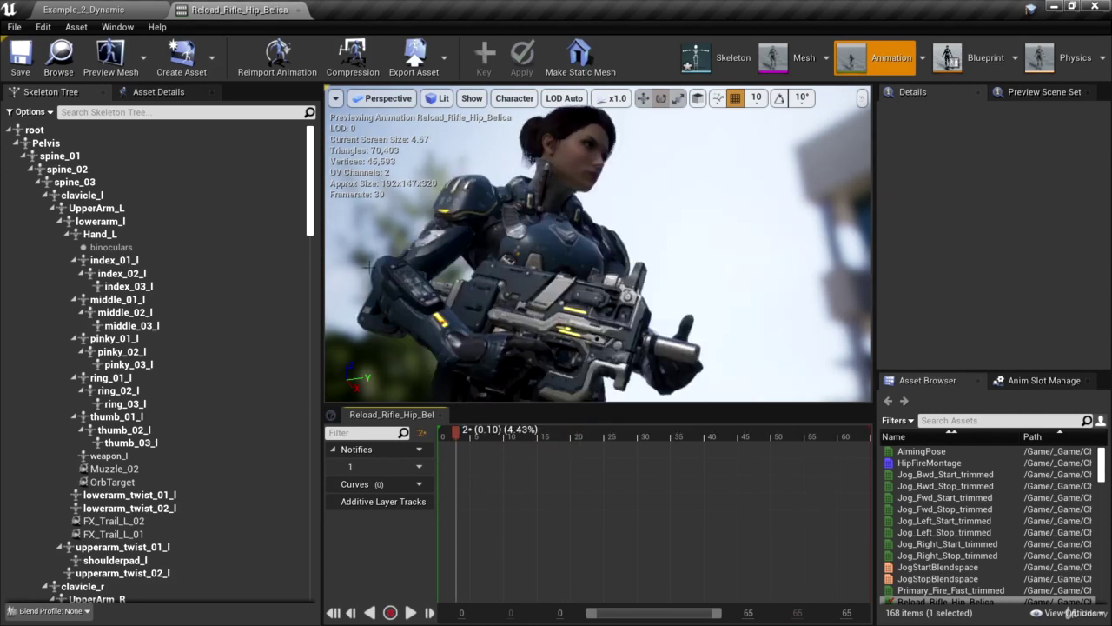
{"action": "left_click", "coordinate": [83, 7]}
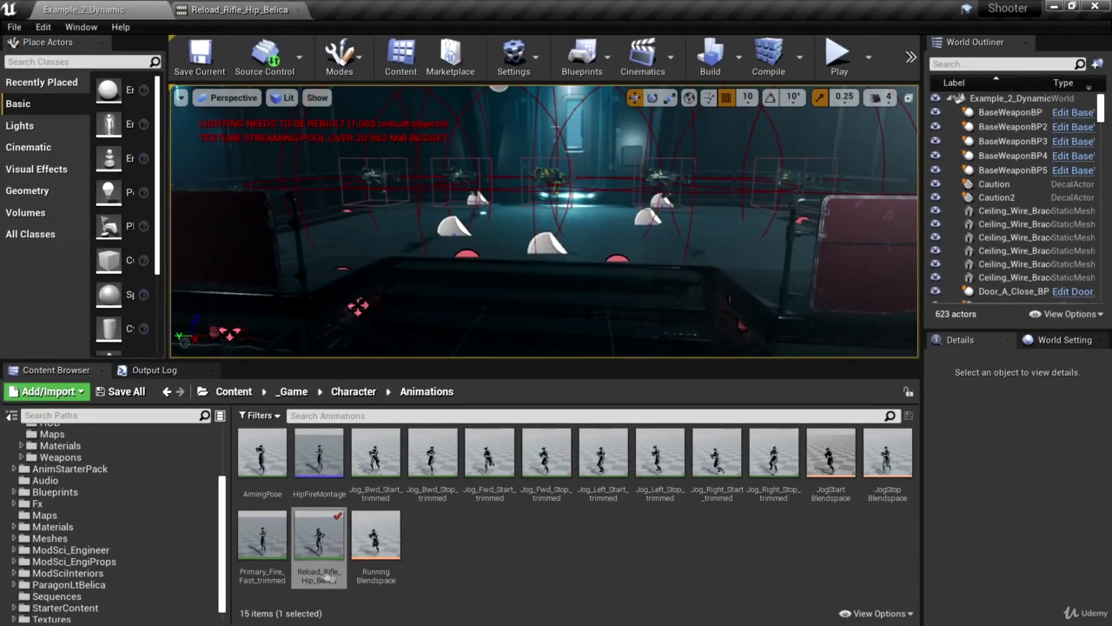
{"action": "left_click", "coordinate": [455, 547]}
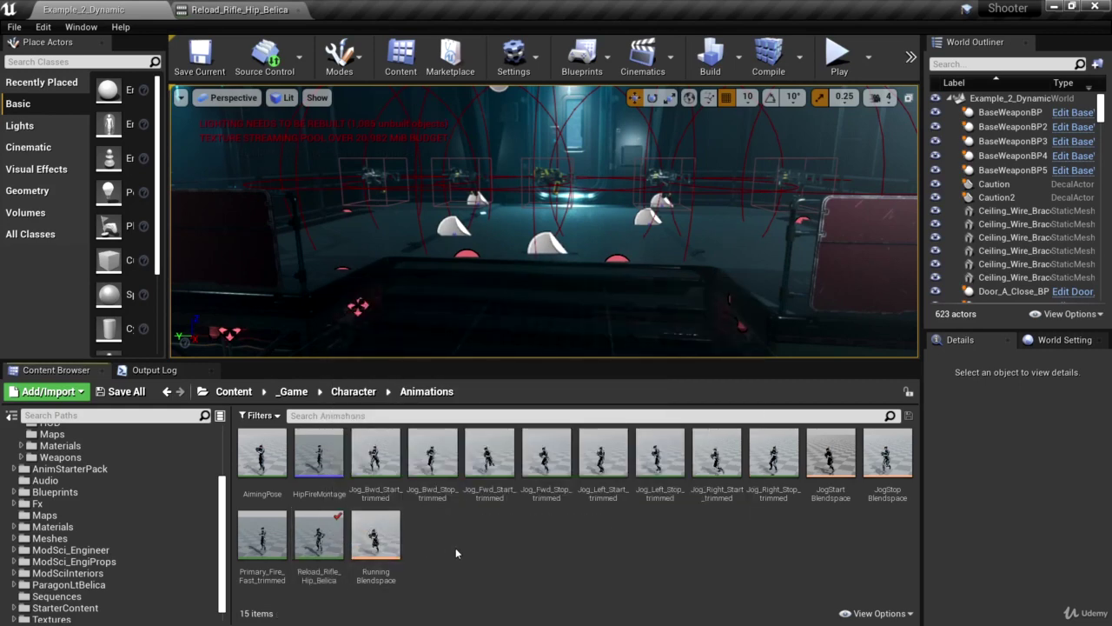
{"action": "left_click", "coordinate": [218, 10]}
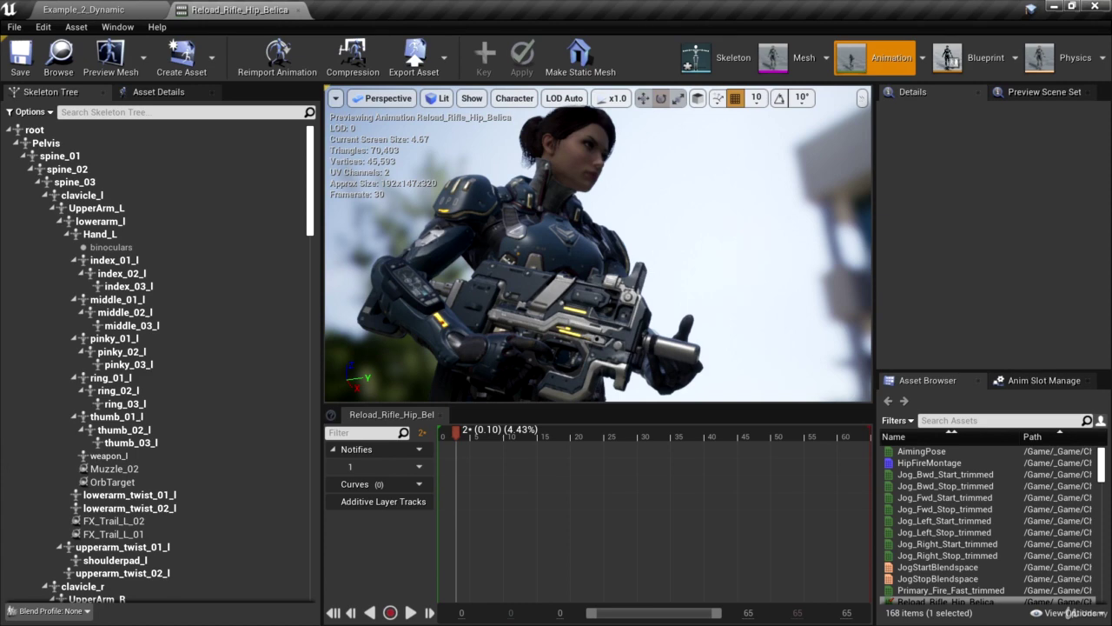
{"action": "left_click_drag", "start_coordinate": [693, 310], "coordinate": [717, 352]}
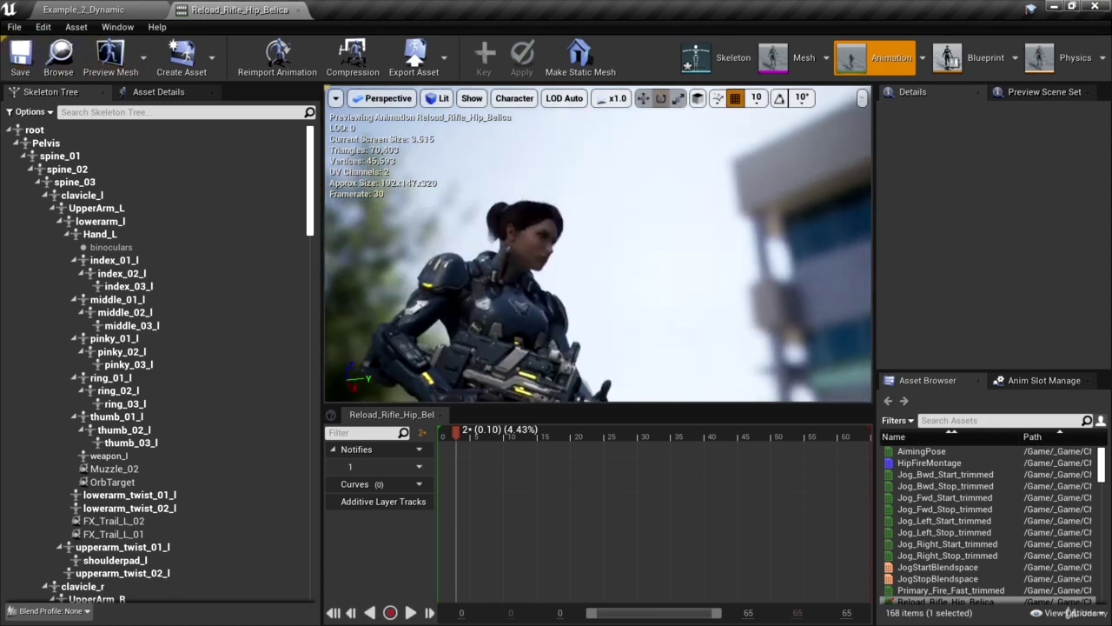
{"action": "right_click_drag", "start_coordinate": [693, 310], "coordinate": [695, 361]}
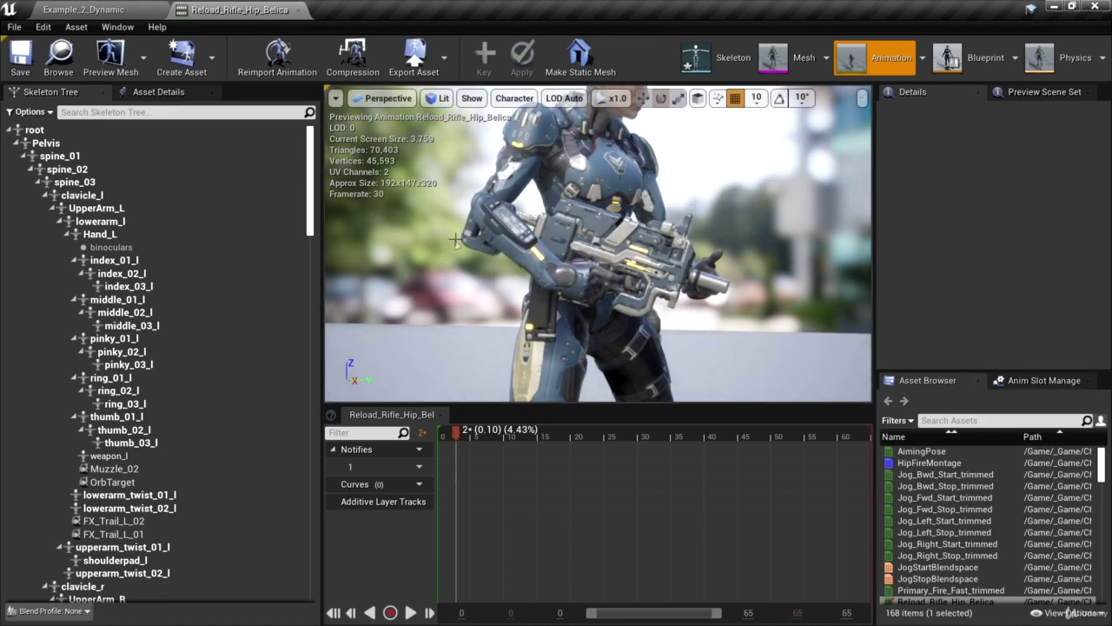
- Duplicate the Reload_Rifle_Hip_Belica animation in the Animations folder and name the copy Reload_SMG
{"action": "left_click", "coordinate": [41, 6]}
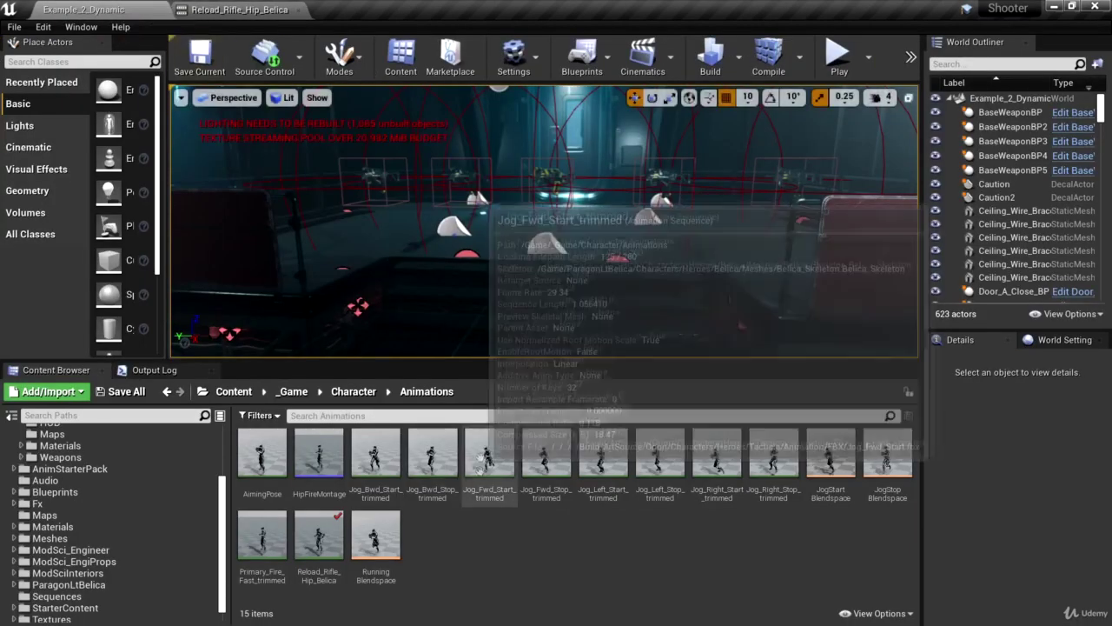
{"action": "left_click", "coordinate": [338, 553]}
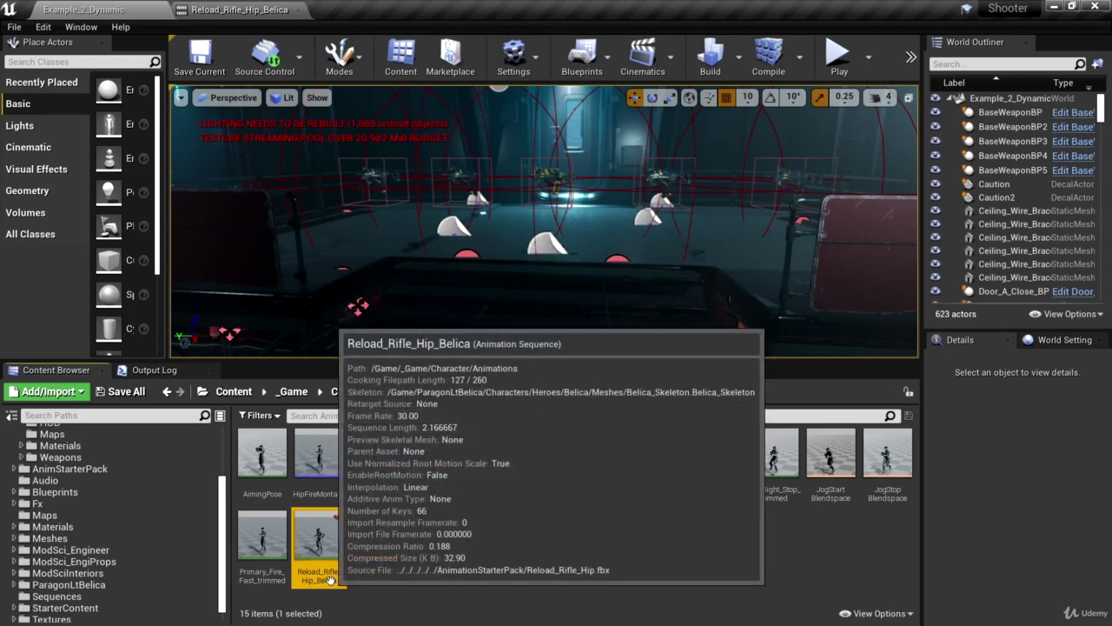
{"action": "mouse_move", "coordinate": [319, 534]}
{"action": "right_click", "coordinate": [319, 535]}
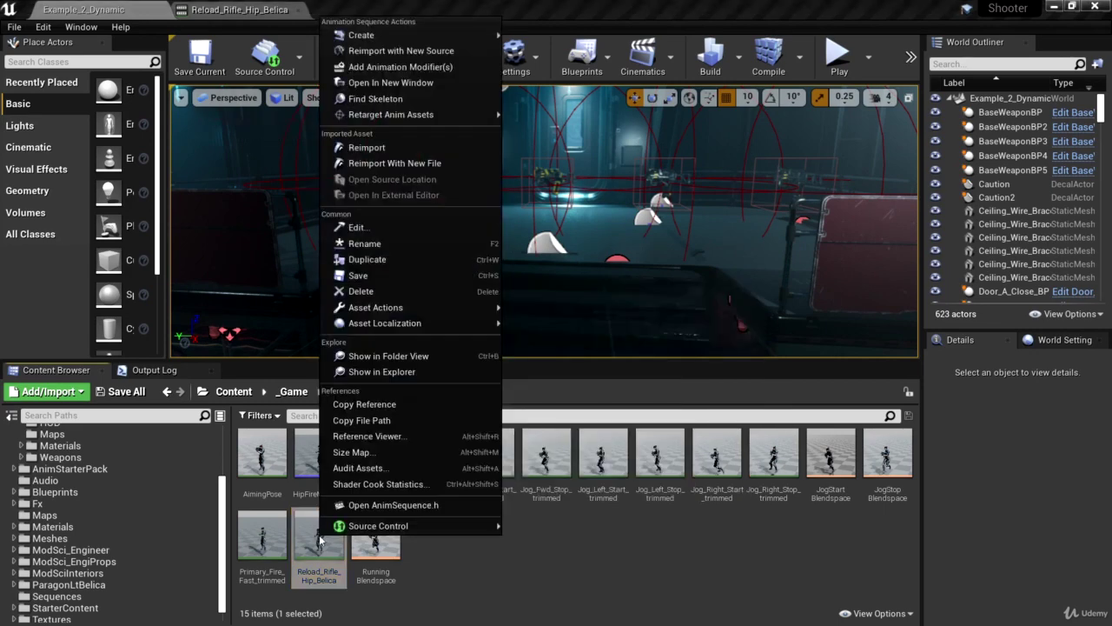
{"action": "left_click", "coordinate": [374, 261]}
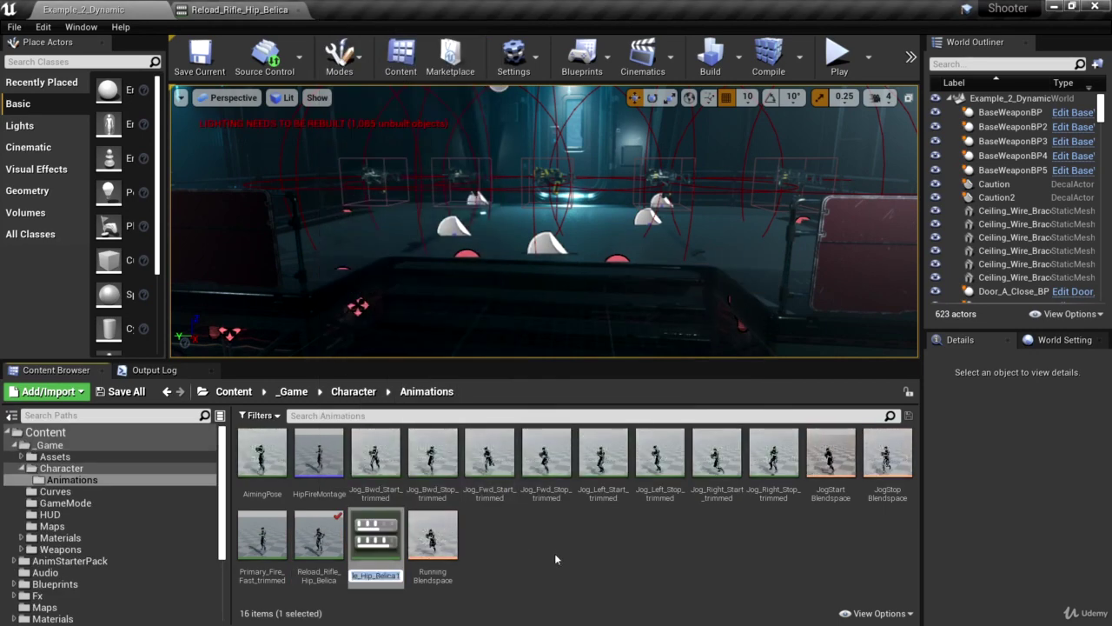
{"action": "type", "text": "Reload"}
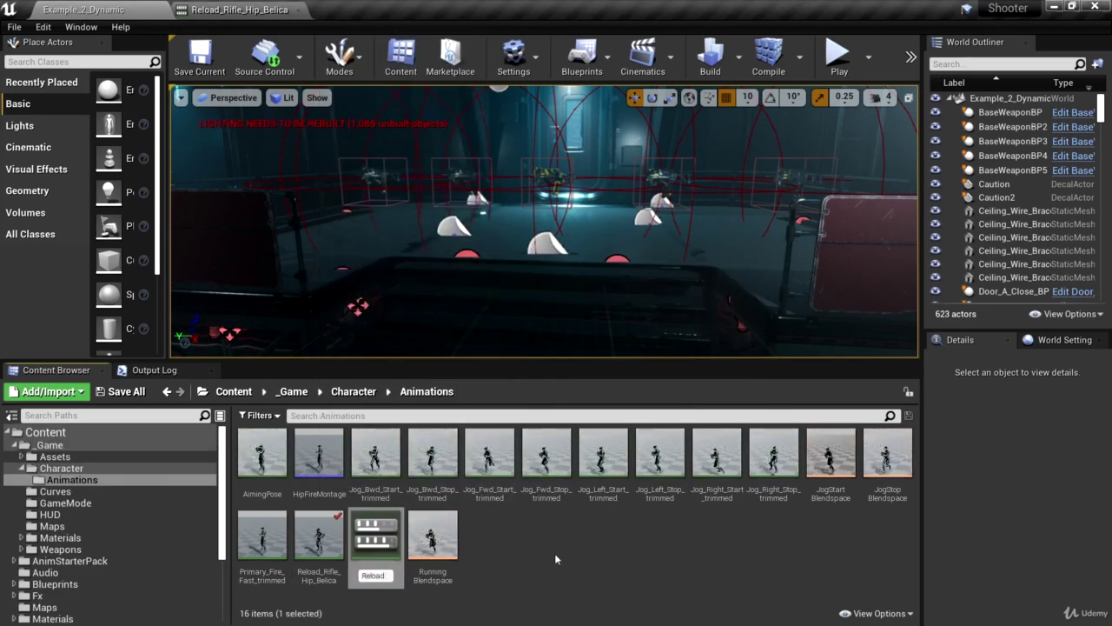
{"action": "type", "text": "_SMG"}
{"action": "key", "text": "Return"}
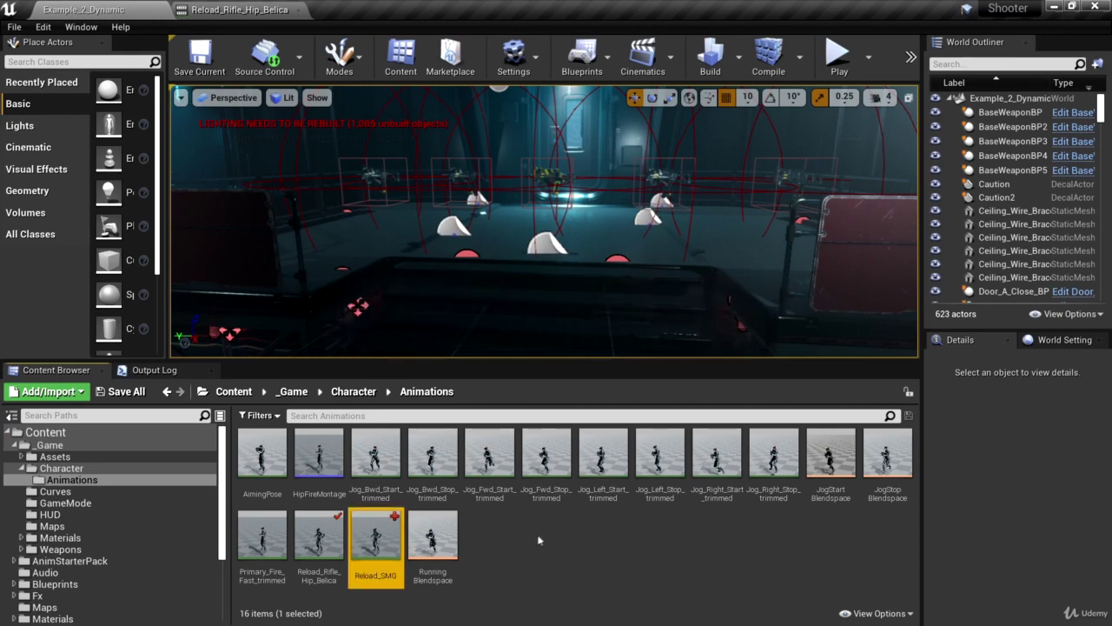
- Close the Reload_Rifle_Hip_Belica editor, then open Reload_SMG and pause its preview at frame 0
{"action": "left_click", "coordinate": [224, 10]}
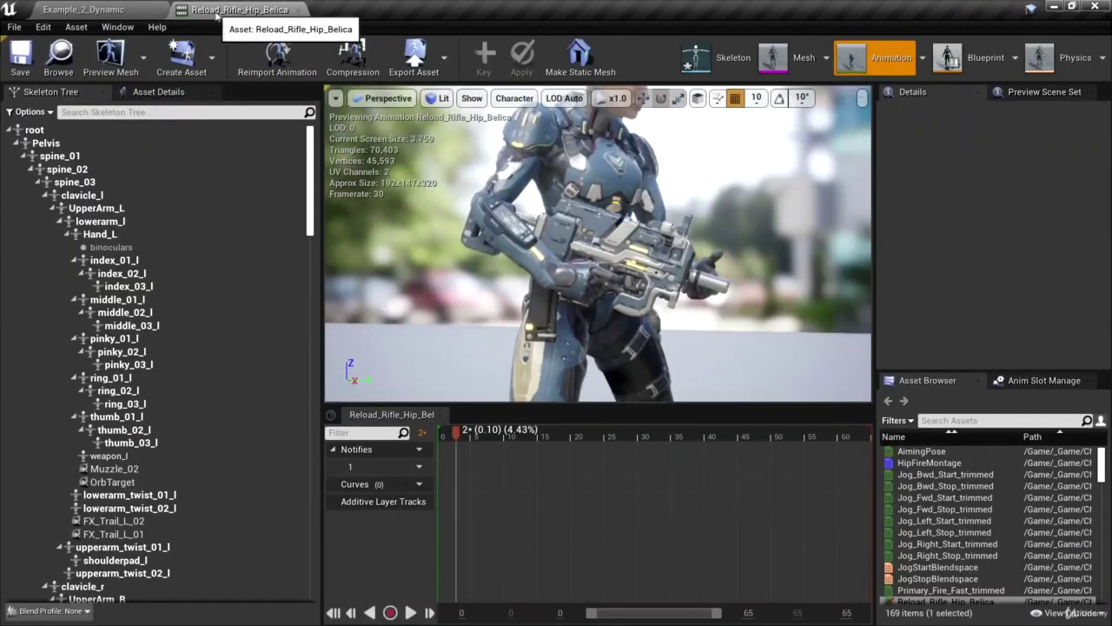
{"action": "left_click", "coordinate": [297, 9]}
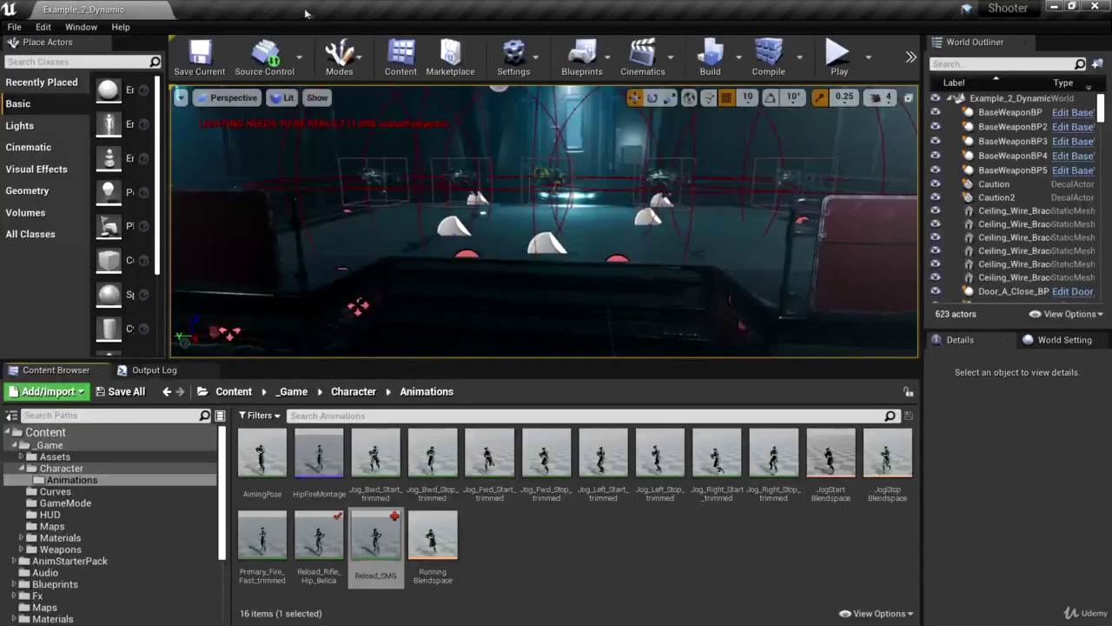
{"action": "double_click", "coordinate": [374, 556]}
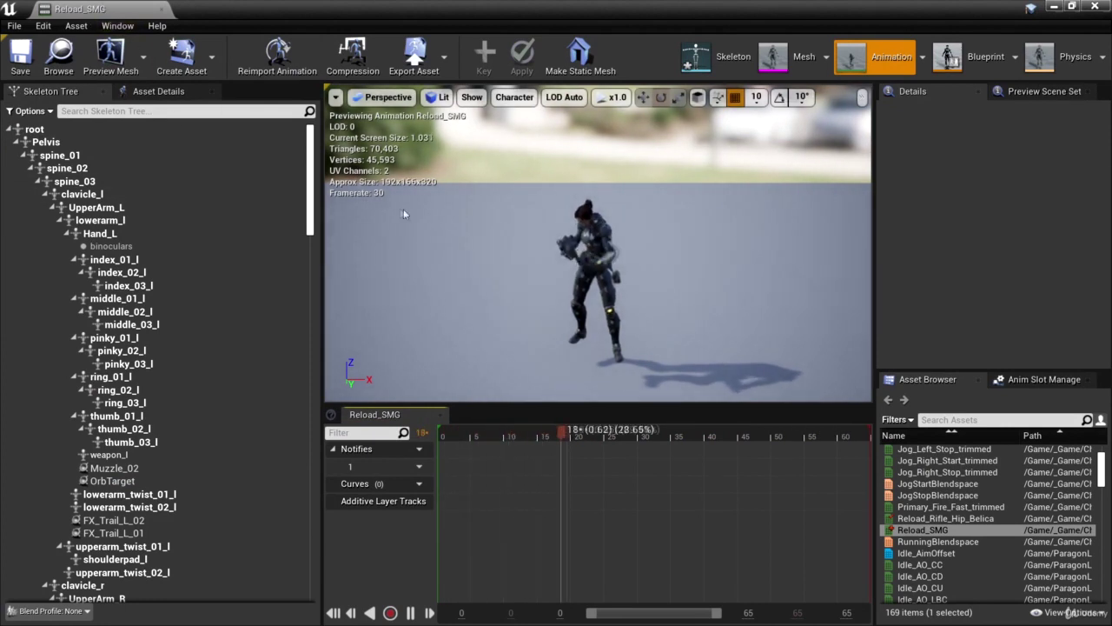
{"action": "left_click", "coordinate": [411, 613]}
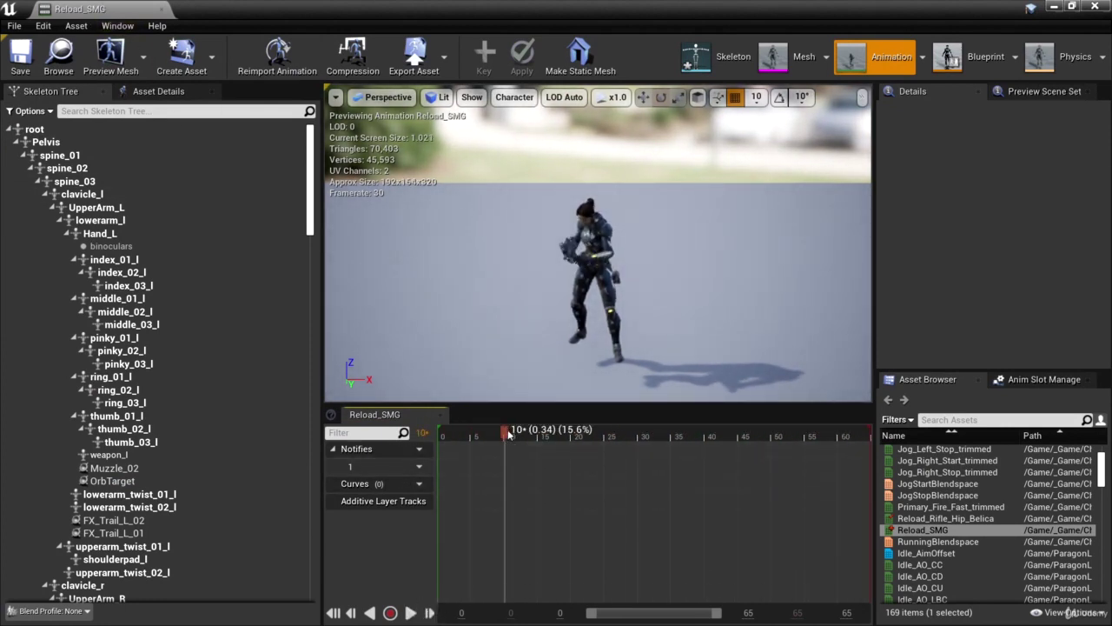
{"action": "left_click_drag", "start_coordinate": [507, 435], "coordinate": [461, 436]}
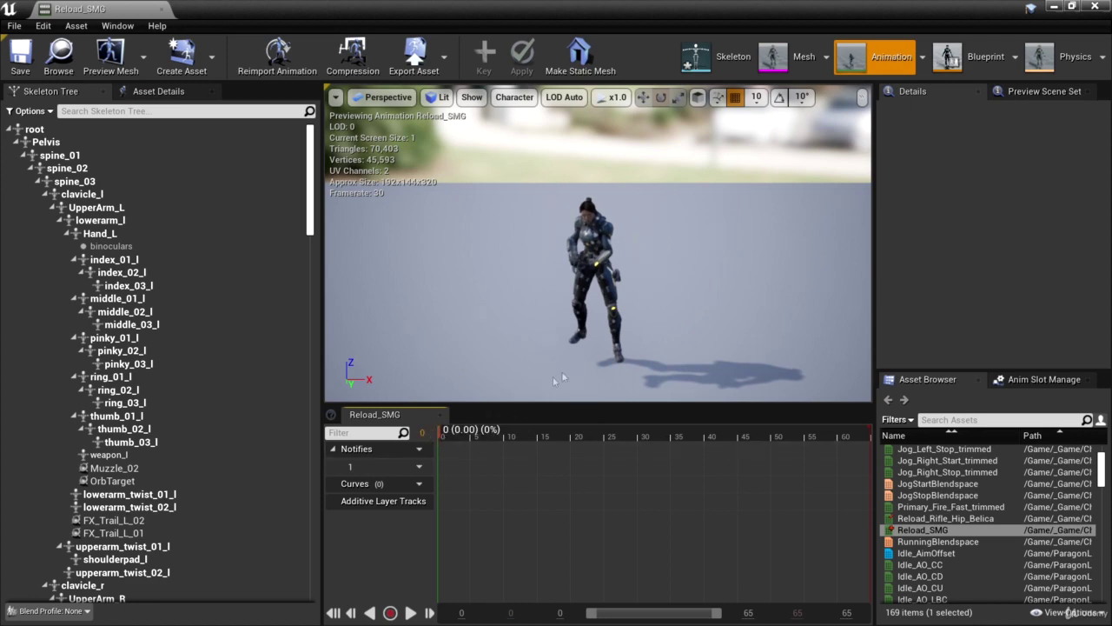
- Examine the character's starting pose and weapon grip in Reload_SMG from the side and front
{"action": "left_click_drag", "start_coordinate": [584, 352], "coordinate": [765, 348], "text": "alt"}
{"action": "right_click_drag", "start_coordinate": [584, 352], "coordinate": [669, 352], "text": "alt"}
{"action": "left_click_drag", "start_coordinate": [585, 302], "coordinate": [585, 287]}
{"action": "mouse_move", "coordinate": [727, 302]}
{"action": "right_mouse_down"}
{"action": "mouse_move", "coordinate": [738, 300]}
{"action": "mouse_move", "coordinate": [743, 326]}
{"action": "mouse_move", "coordinate": [735, 270]}
{"action": "mouse_move", "coordinate": [727, 301]}
{"action": "right_mouse_up"}
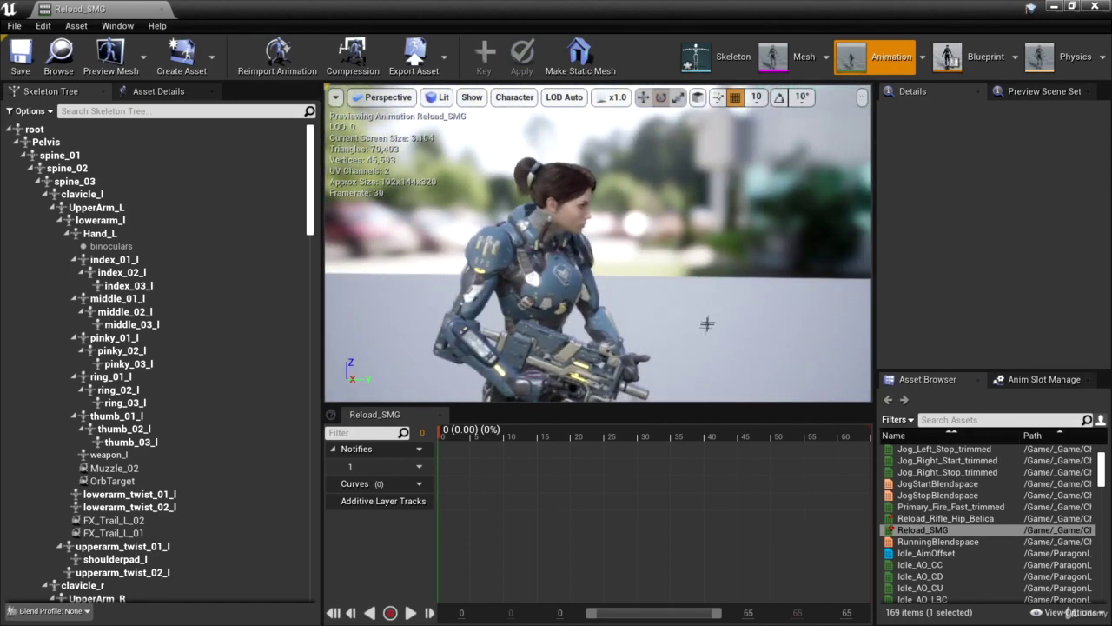
{"action": "left_click_drag", "start_coordinate": [695, 317], "coordinate": [685, 299], "text": "alt"}
{"action": "left_click_drag", "start_coordinate": [684, 340], "coordinate": [691, 321]}
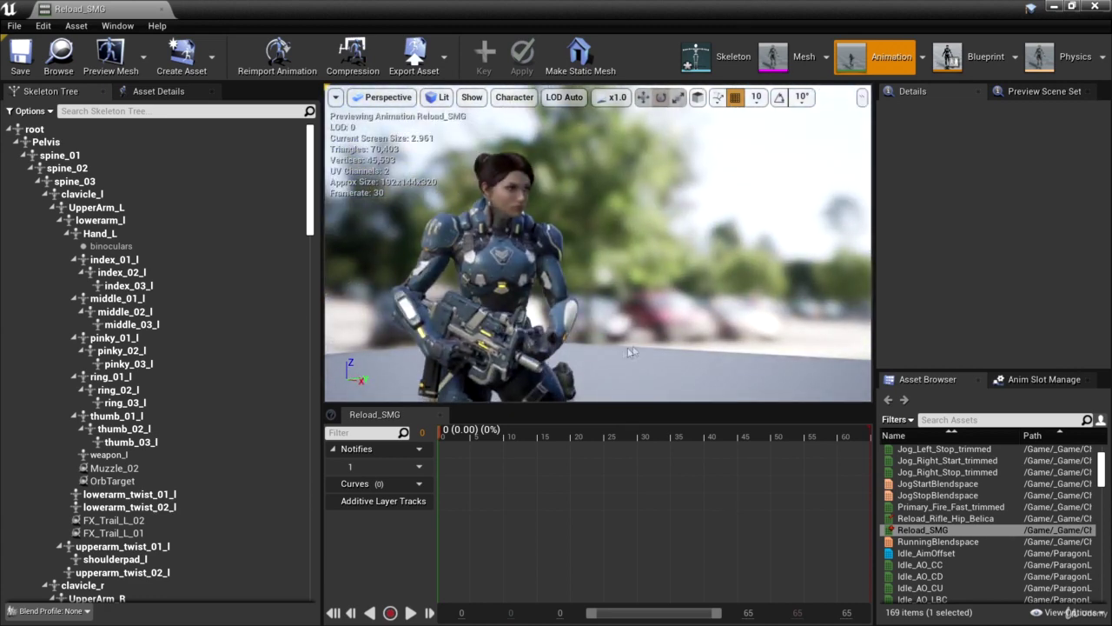
{"action": "left_click_drag", "start_coordinate": [636, 346], "coordinate": [573, 347]}
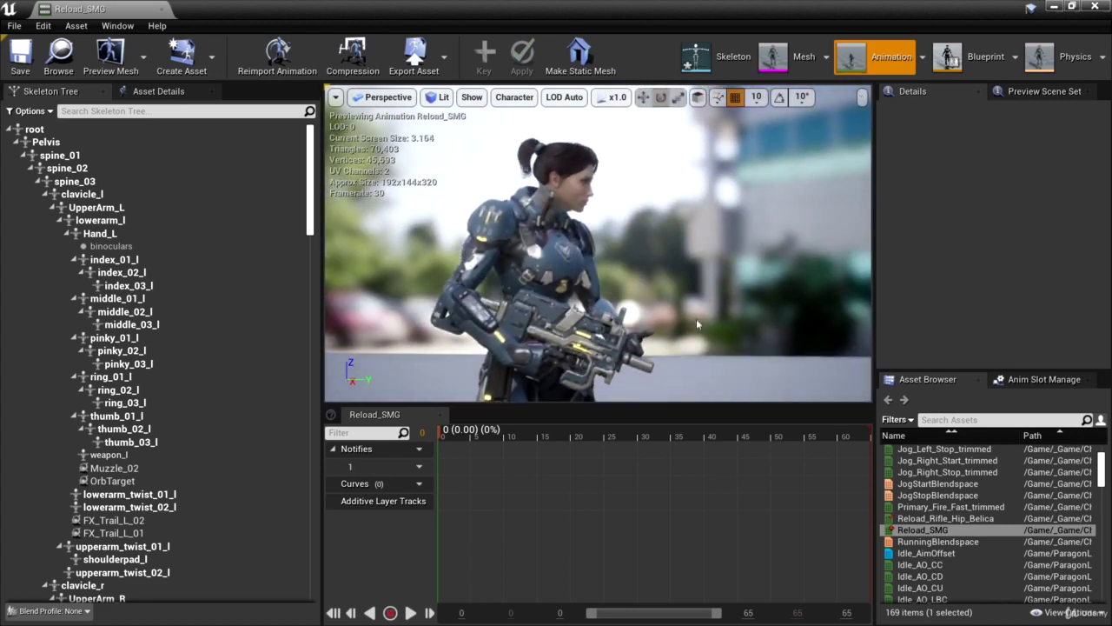
{"action": "middle_click_drag", "start_coordinate": [573, 347], "coordinate": [600, 314]}
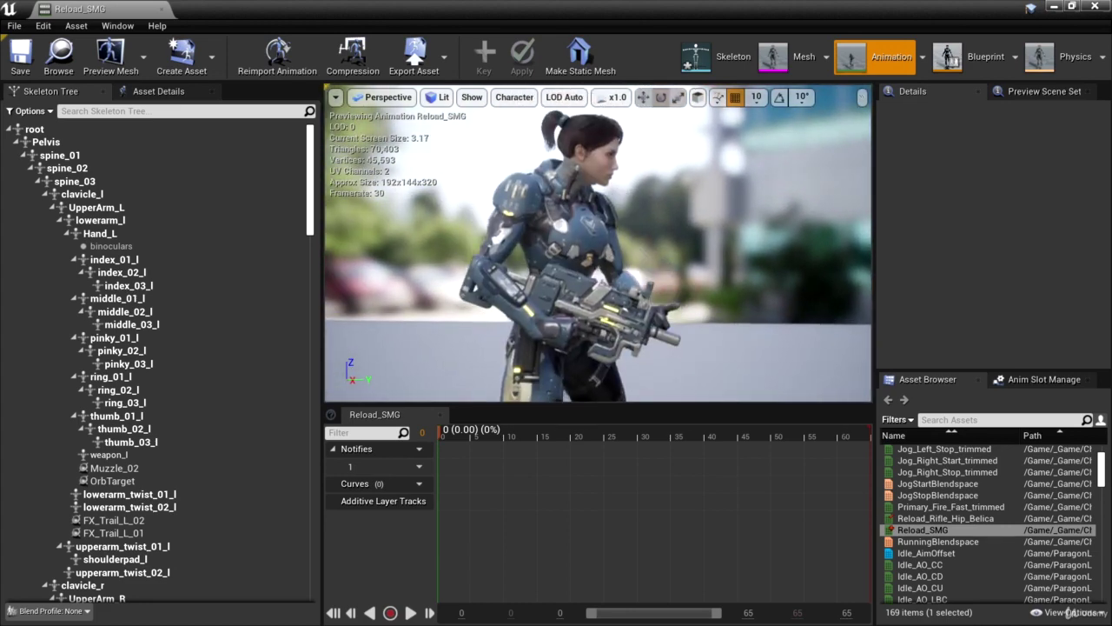
{"action": "left_click_drag", "start_coordinate": [573, 327], "coordinate": [621, 241]}
- Dock the Reload_SMG editor in the main window beside the level and open the HipFireMontage asset
{"action": "left_click_drag", "start_coordinate": [85, 7], "coordinate": [222, 9]}
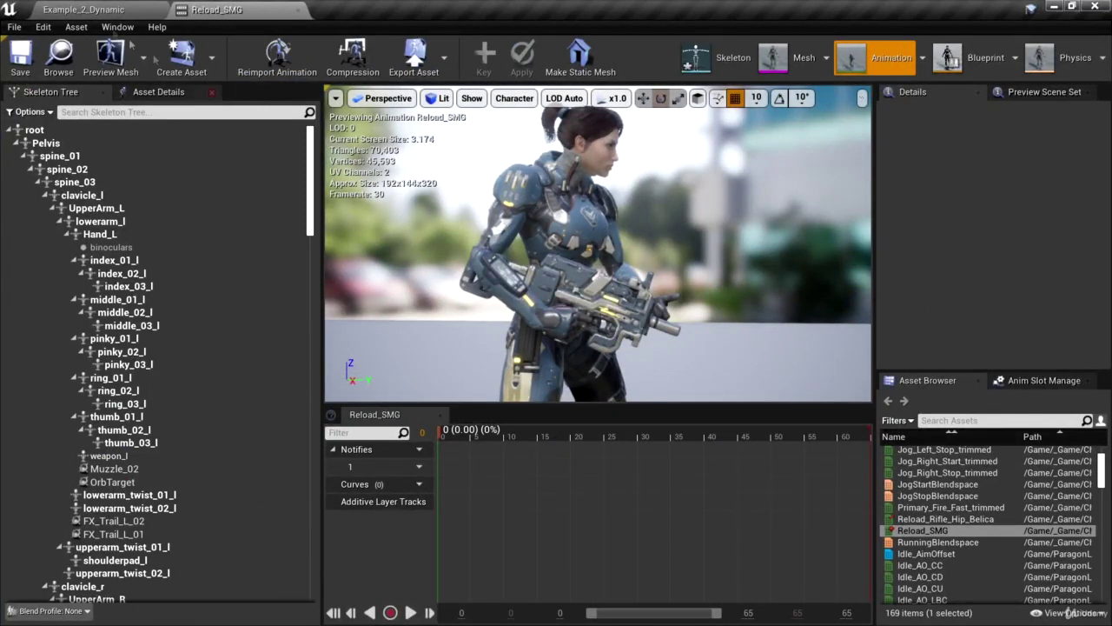
{"action": "left_click", "coordinate": [81, 7]}
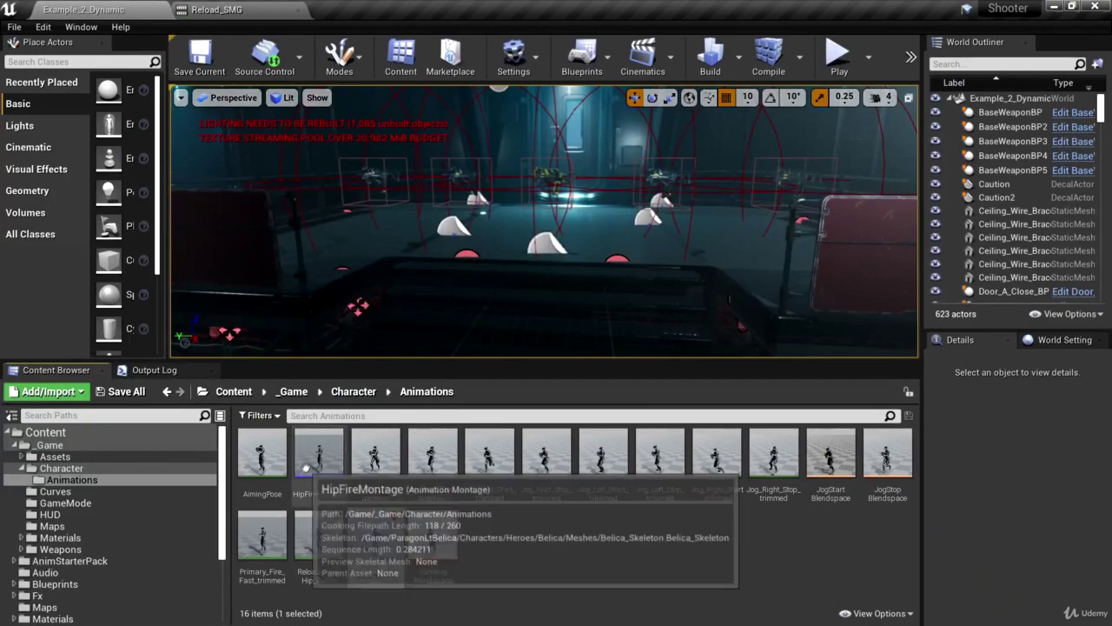
{"action": "left_click", "coordinate": [310, 458]}
{"action": "double_click", "coordinate": [312, 458]}
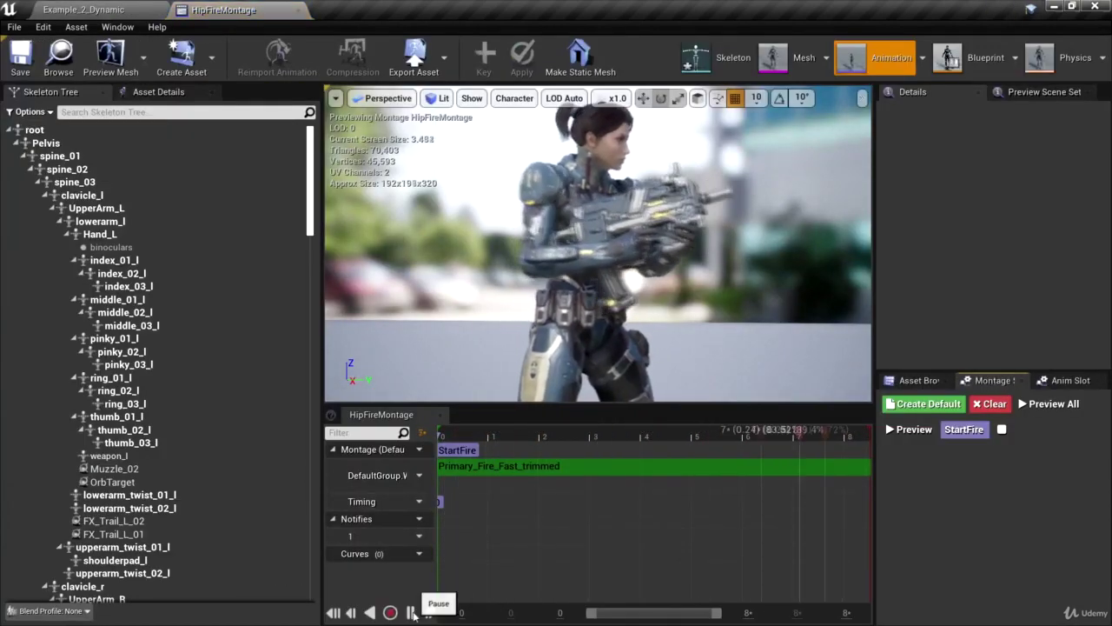
- Hold HipFireMontage at frame 0 and capture a rectangular screen snip of the character's aiming pose in side view
{"action": "left_click_drag", "start_coordinate": [676, 437], "coordinate": [441, 432]}
{"action": "right_click_drag", "start_coordinate": [774, 320], "coordinate": [791, 368]}
{"action": "left_click_drag", "start_coordinate": [737, 308], "coordinate": [774, 322]}
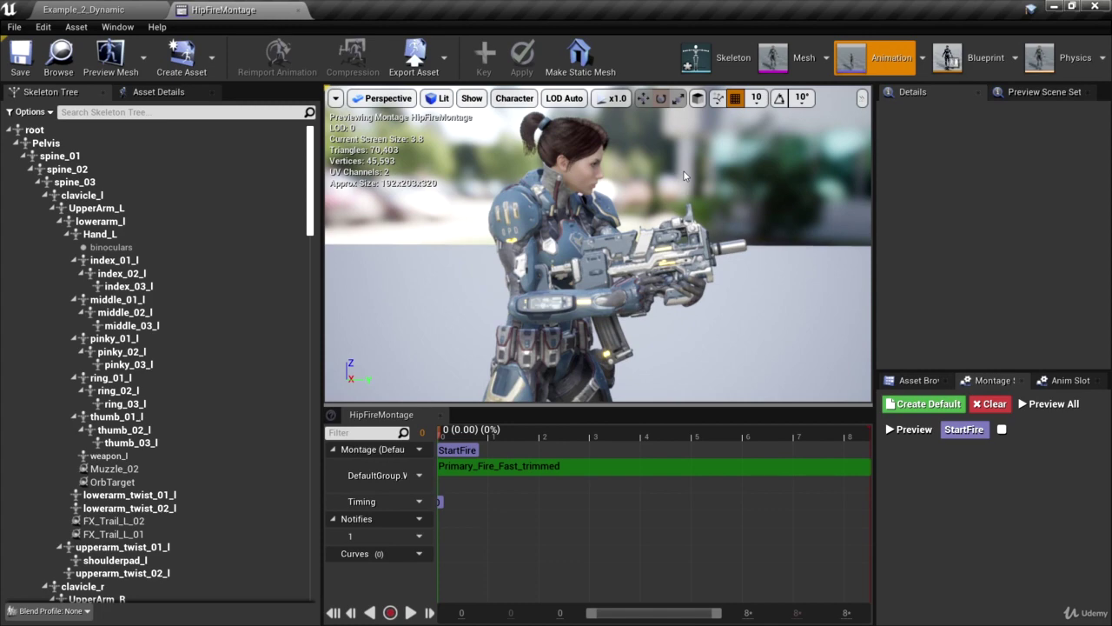
{"action": "key", "text": "super+shift+s"}
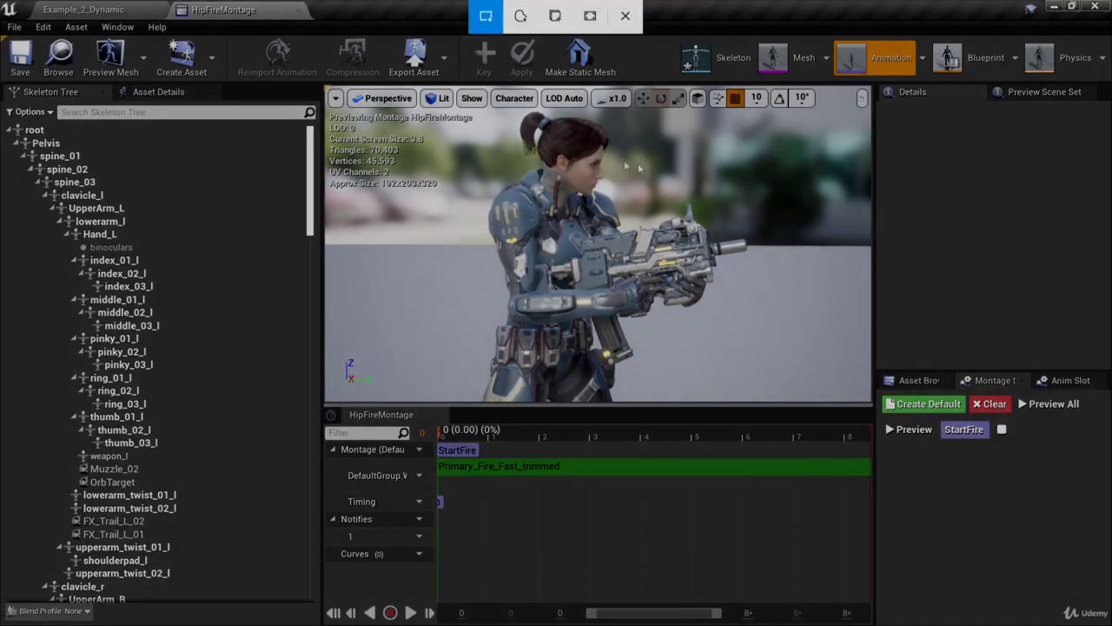
{"action": "left_click_drag", "start_coordinate": [474, 87], "coordinate": [731, 412]}
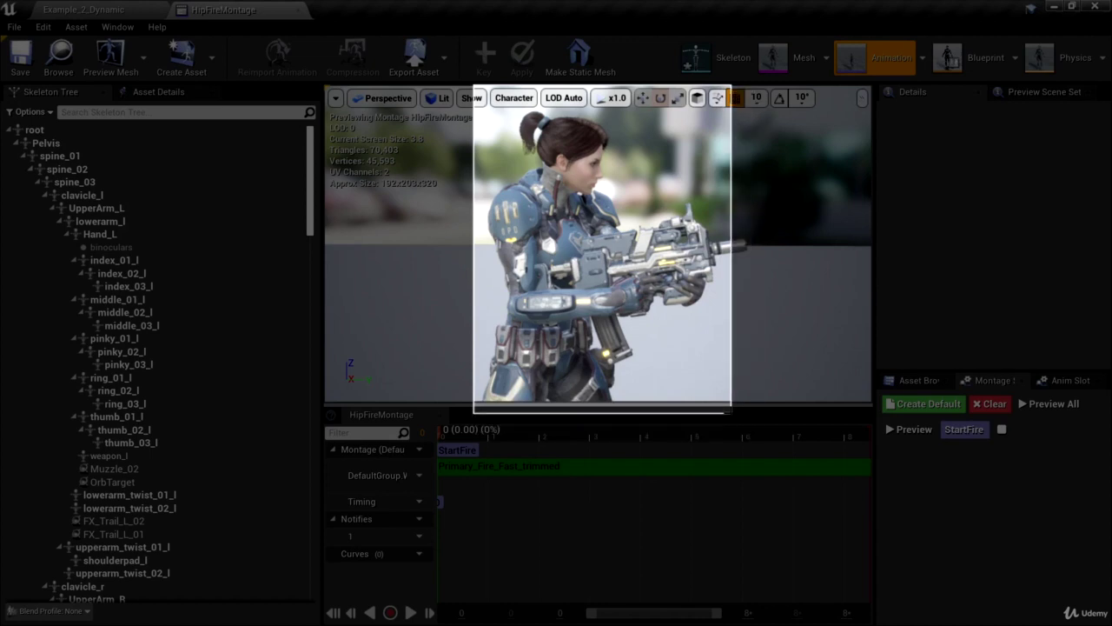
- Paste the captured aiming pose into Paint, shrink the window around the image and park it out of the way as a reference
{"action": "left_click_drag", "start_coordinate": [731, 412], "coordinate": [729, 410]}
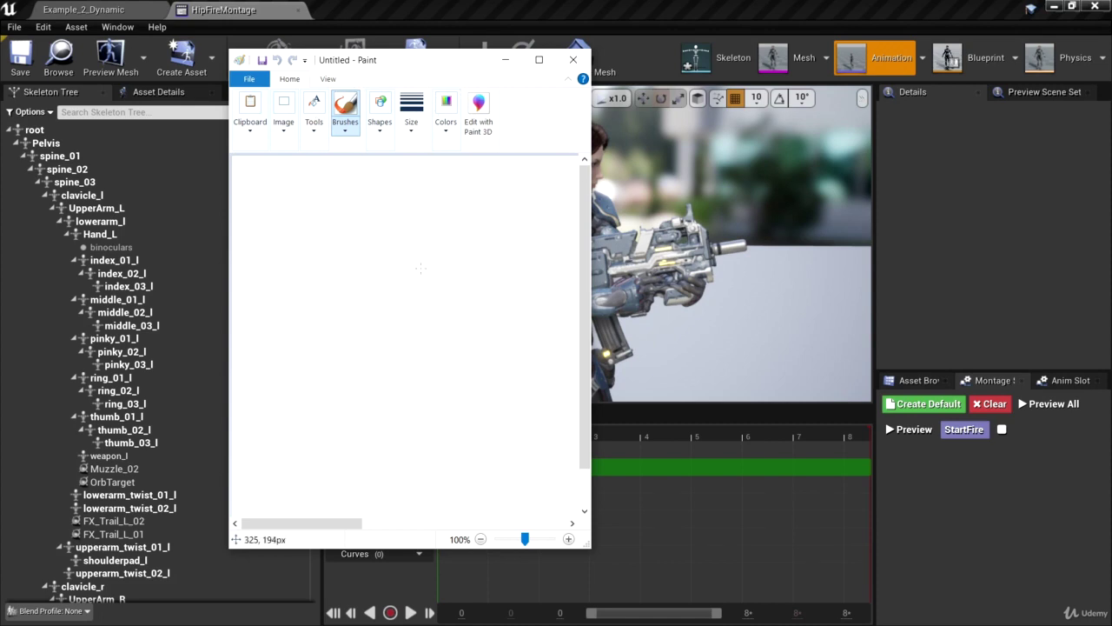
{"action": "key", "text": "ctrl+v"}
{"action": "mouse_move", "coordinate": [589, 545]}
{"action": "left_mouse_down"}
{"action": "mouse_move", "coordinate": [486, 537]}
{"action": "mouse_move", "coordinate": [499, 536]}
{"action": "left_mouse_up"}
{"action": "left_click_drag", "start_coordinate": [389, 544], "coordinate": [389, 512]}
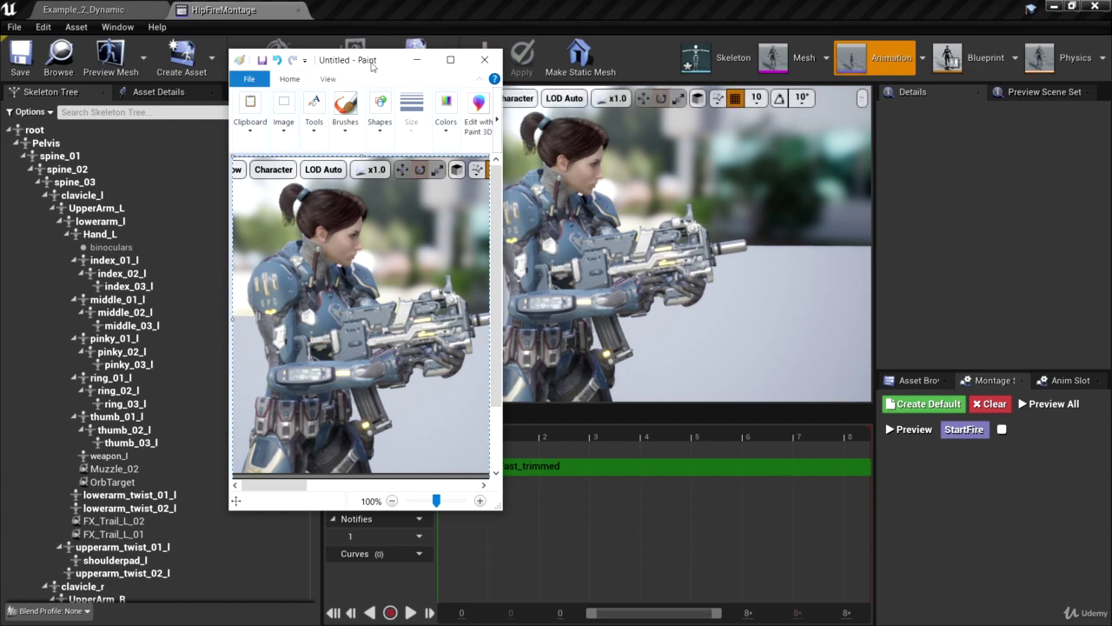
{"action": "mouse_move", "coordinate": [373, 66]}
{"action": "left_mouse_down"}
{"action": "mouse_move", "coordinate": [384, 95]}
{"action": "mouse_move", "coordinate": [2, 79]}
{"action": "left_mouse_up"}
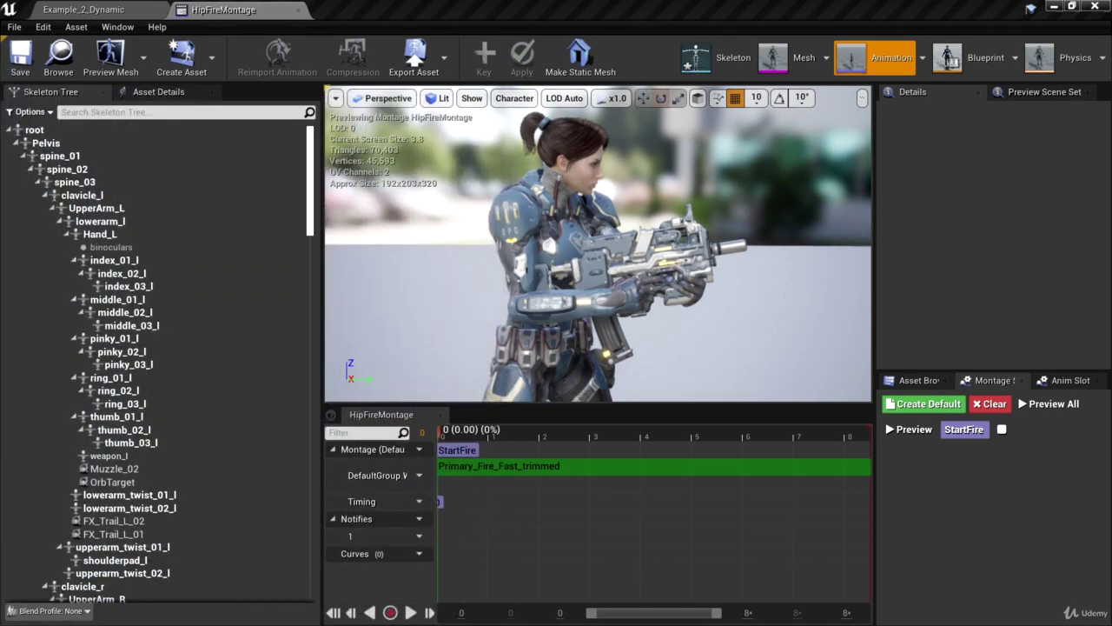
- Close the HipFireMontage editor, then reopen Reload_SMG and pause its preview at frame 0
{"action": "left_click", "coordinate": [298, 11]}
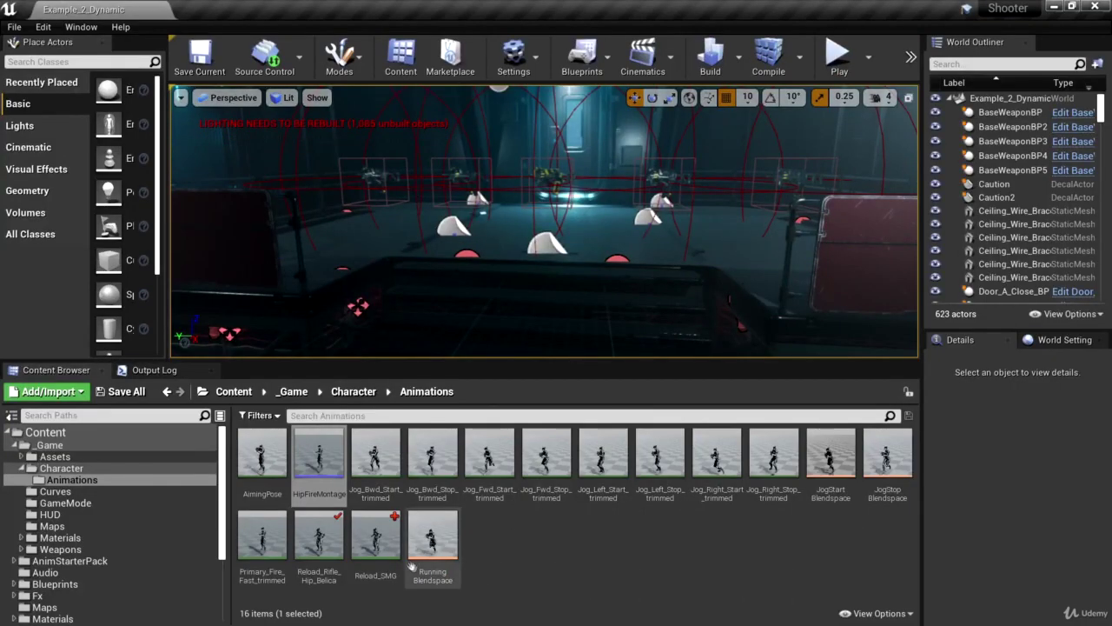
{"action": "double_click", "coordinate": [383, 551]}
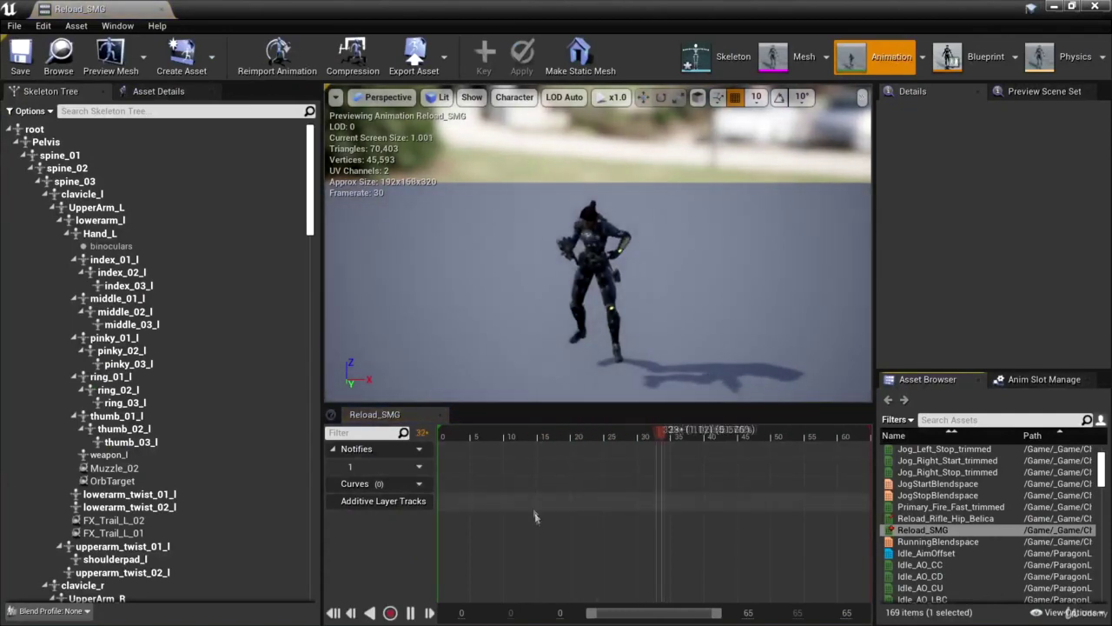
{"action": "left_click", "coordinate": [411, 613]}
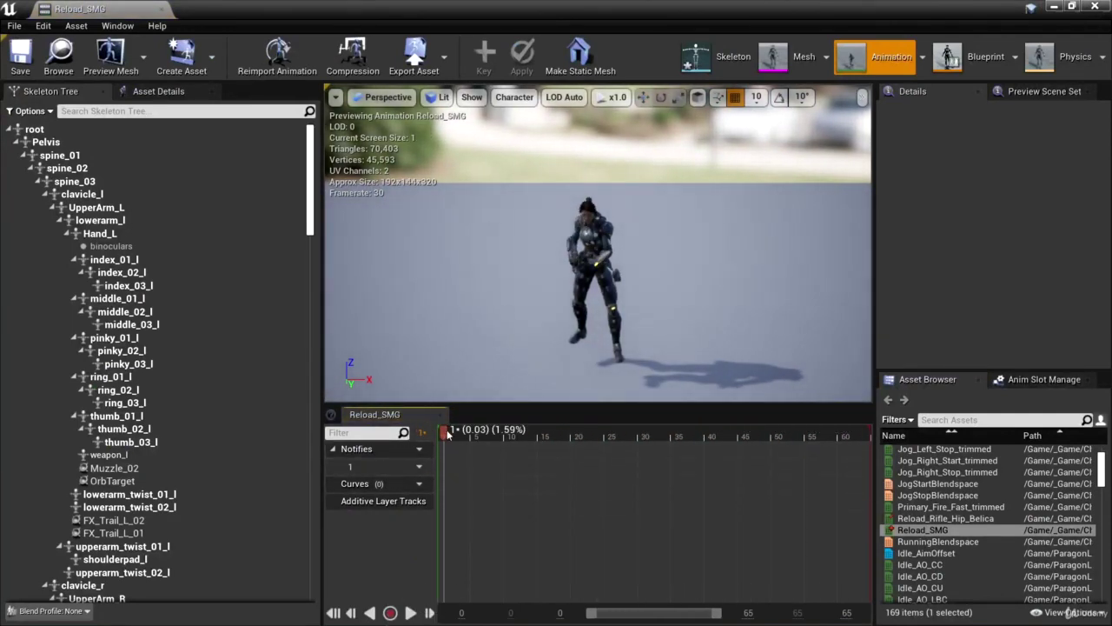
{"action": "left_click_drag", "start_coordinate": [447, 435], "coordinate": [427, 438]}
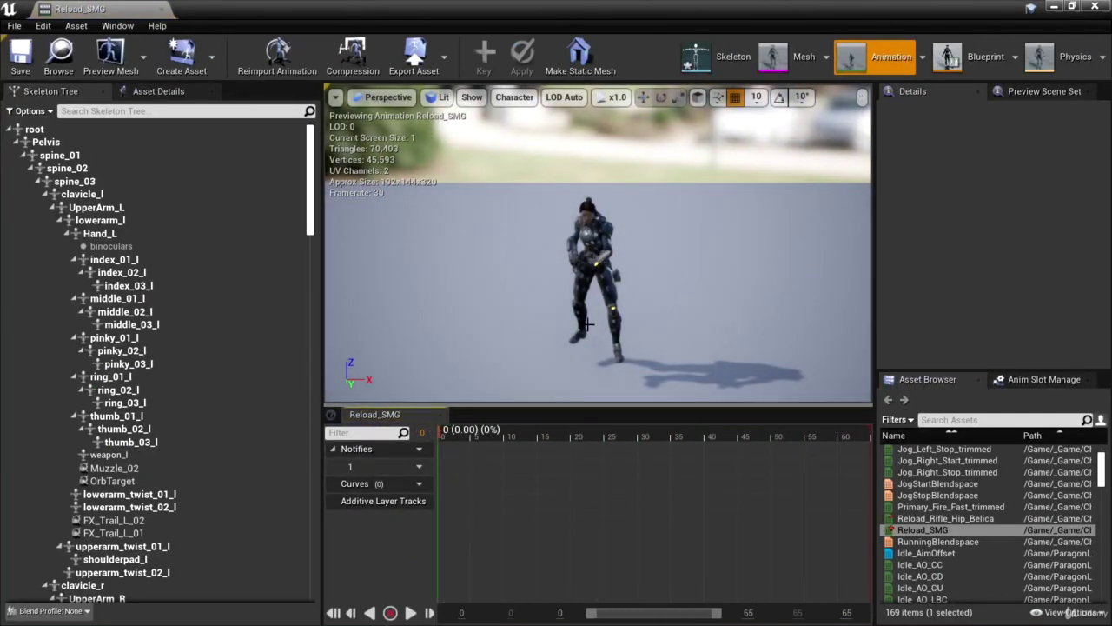
- Frame the Reload_SMG character in close side view and compare its starting pose with the hip-fire reference image
{"action": "left_click_drag", "start_coordinate": [565, 325], "coordinate": [564, 319], "text": "alt"}
{"action": "scroll", "coordinate": [563, 318], "scroll_direction": "up", "scroll_amount": 6}
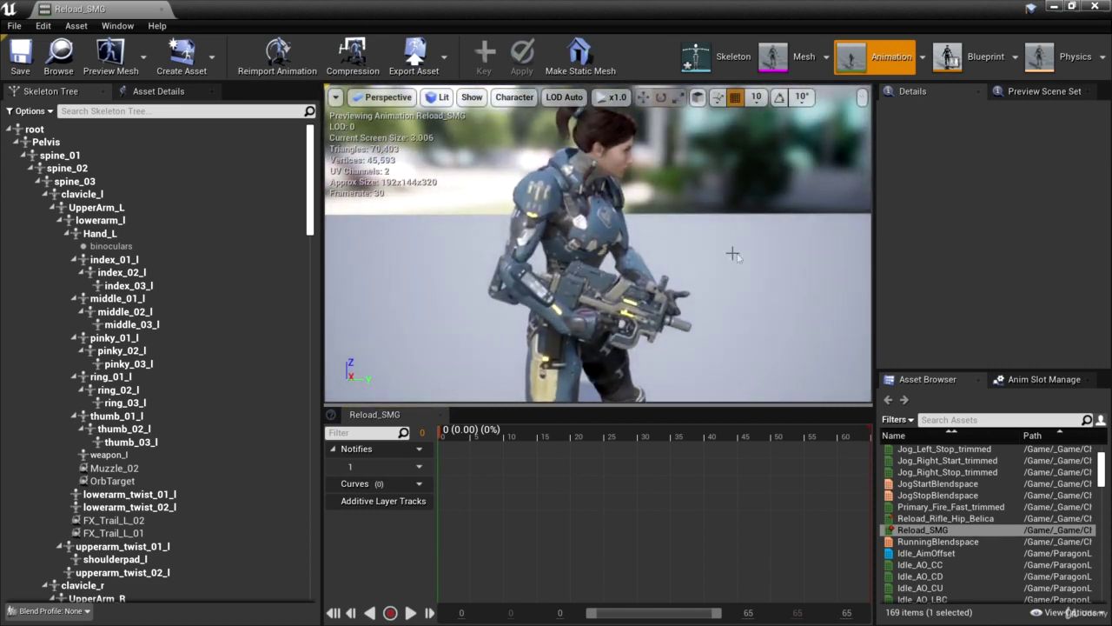
{"action": "mouse_move", "coordinate": [744, 259]}
{"action": "right_mouse_down"}
{"action": "mouse_move", "coordinate": [737, 251]}
{"action": "mouse_move", "coordinate": [749, 264]}
{"action": "right_mouse_up"}
{"action": "middle_click_drag", "start_coordinate": [748, 265], "coordinate": [744, 259]}
{"action": "left_click_drag", "start_coordinate": [756, 266], "coordinate": [748, 264]}
{"action": "mouse_move", "coordinate": [0, 176]}
{"action": "left_mouse_down"}
{"action": "mouse_move", "coordinate": [287, 89]}
{"action": "mouse_move", "coordinate": [269, 78]}
{"action": "left_mouse_up"}
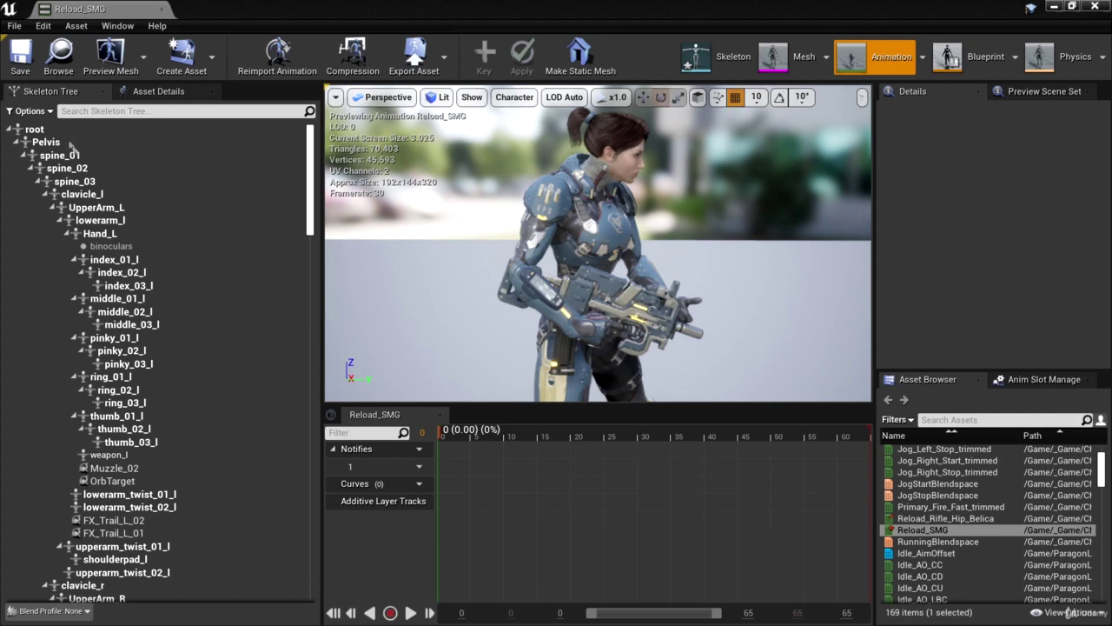
{"action": "left_click", "coordinate": [44, 98]}
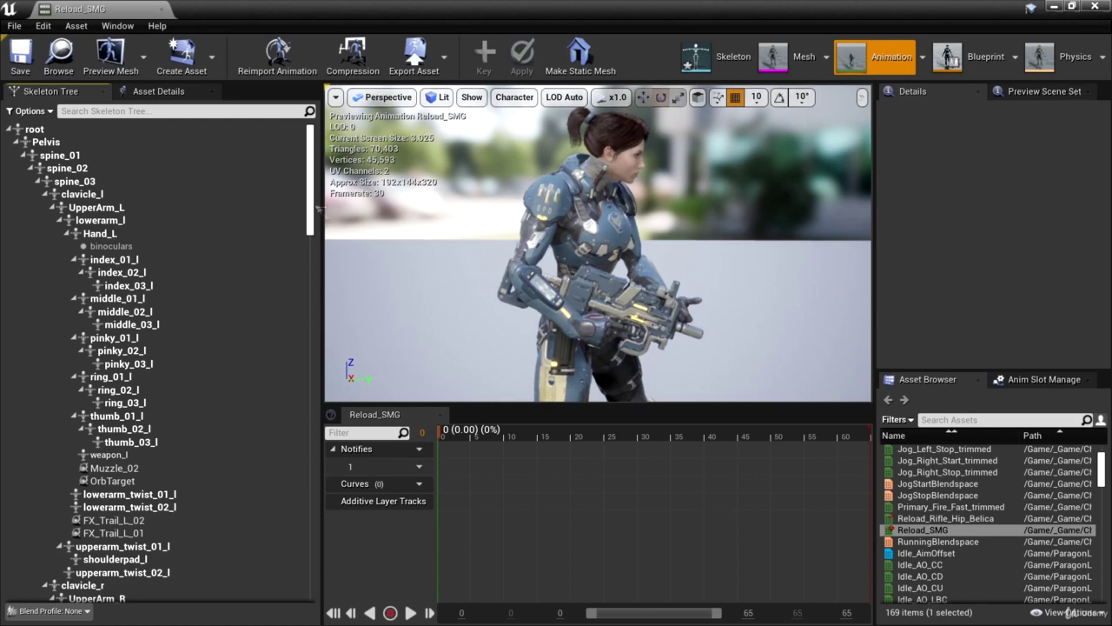
- Rotate the UpperArm_R bone to a local rotation of about X -12.2, Y -38.8, Z 51.9 to approximate the reference pose
{"action": "left_click_drag", "start_coordinate": [311, 190], "coordinate": [325, 253]}
{"action": "left_click", "coordinate": [126, 275]}
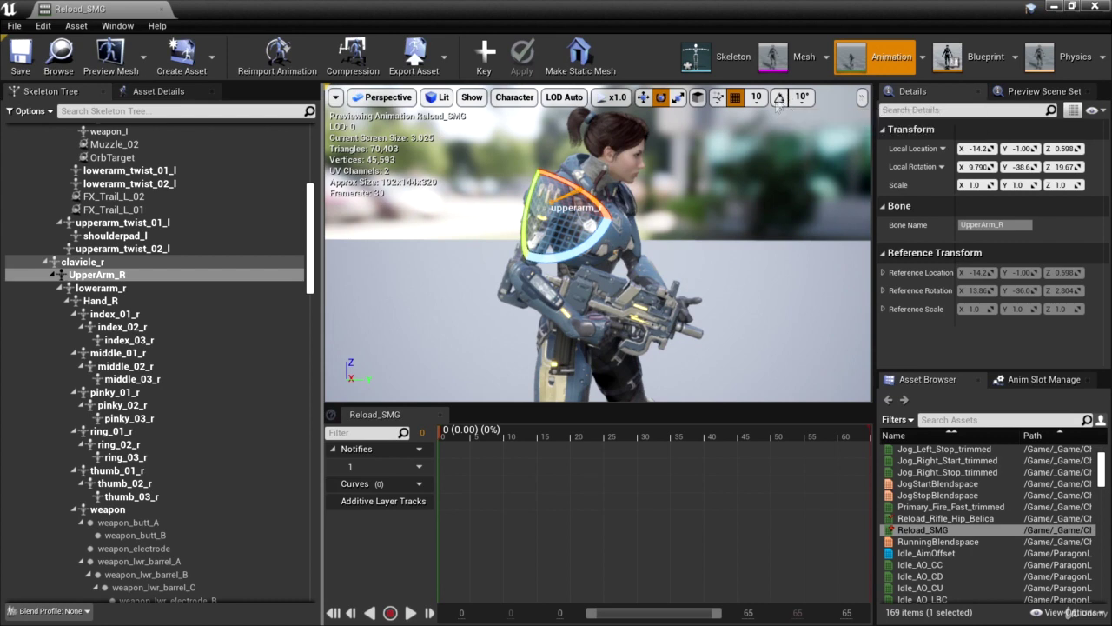
{"action": "left_click_drag", "start_coordinate": [613, 236], "coordinate": [600, 223]}
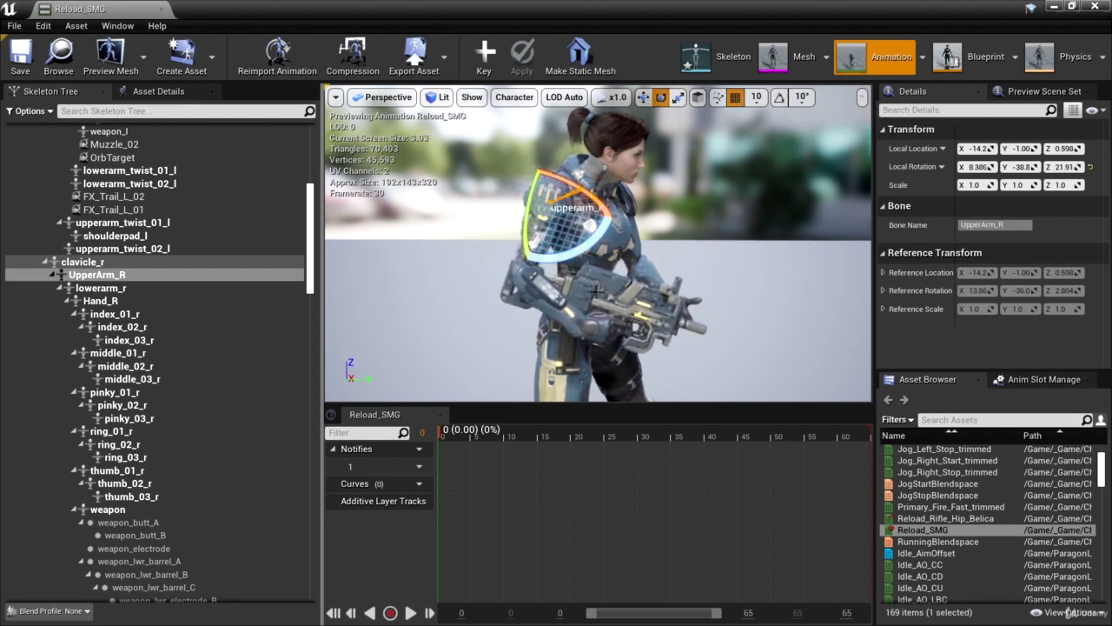
{"action": "left_click_drag", "start_coordinate": [767, 344], "coordinate": [695, 345], "text": "alt"}
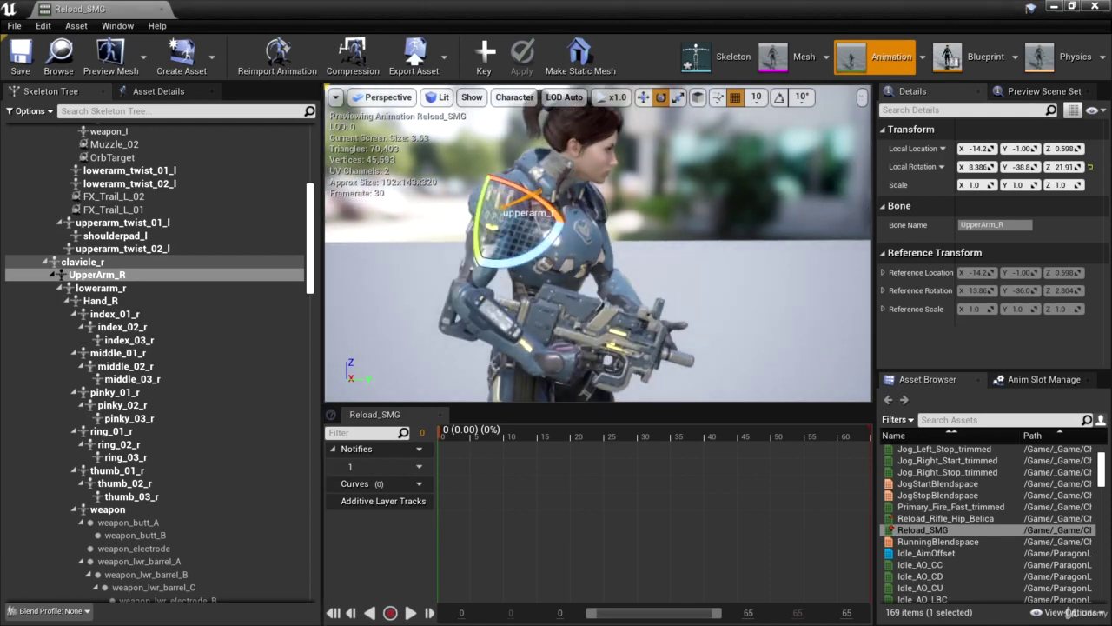
{"action": "left_click_drag", "start_coordinate": [2, 113], "coordinate": [429, 112]}
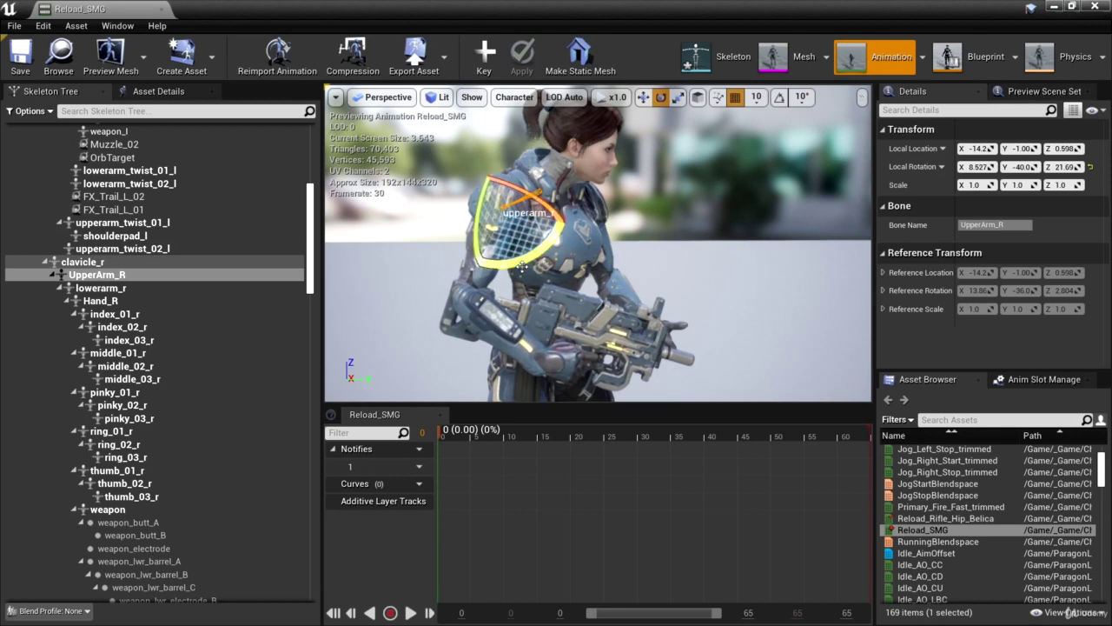
{"action": "left_click_drag", "start_coordinate": [475, 224], "coordinate": [480, 191]}
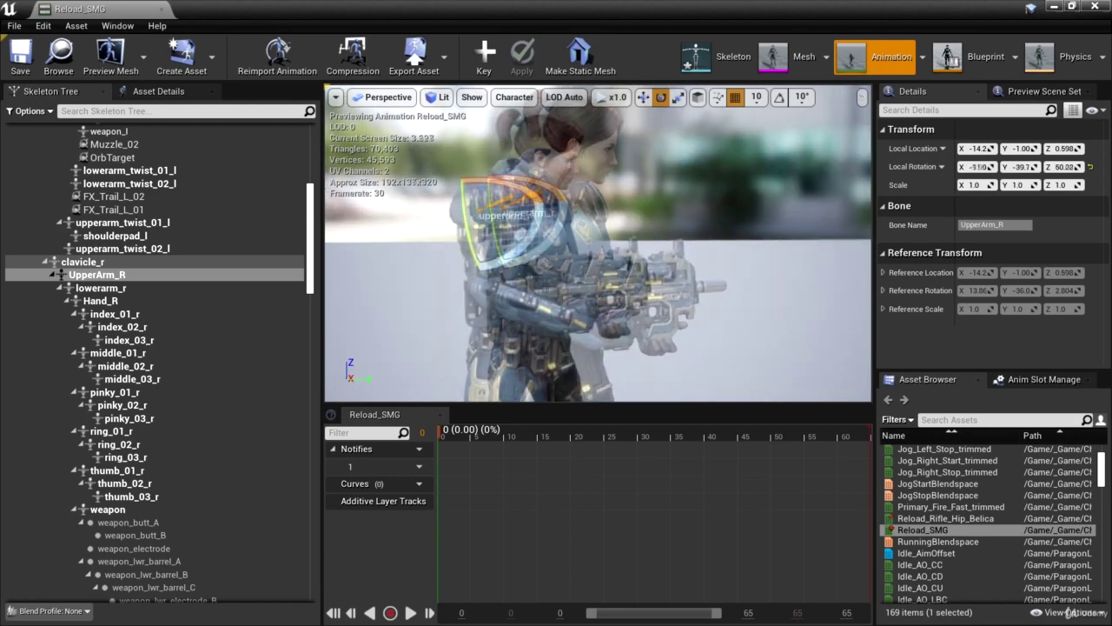
{"action": "left_click_drag", "start_coordinate": [454, 219], "coordinate": [453, 216]}
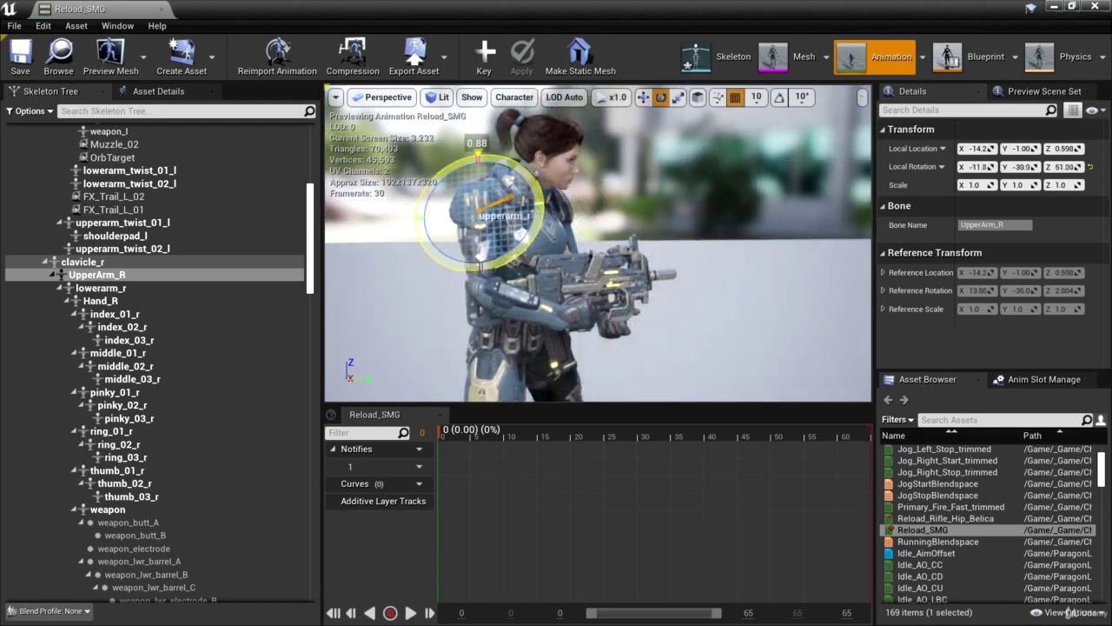
{"action": "left_click_drag", "start_coordinate": [530, 237], "coordinate": [530, 240]}
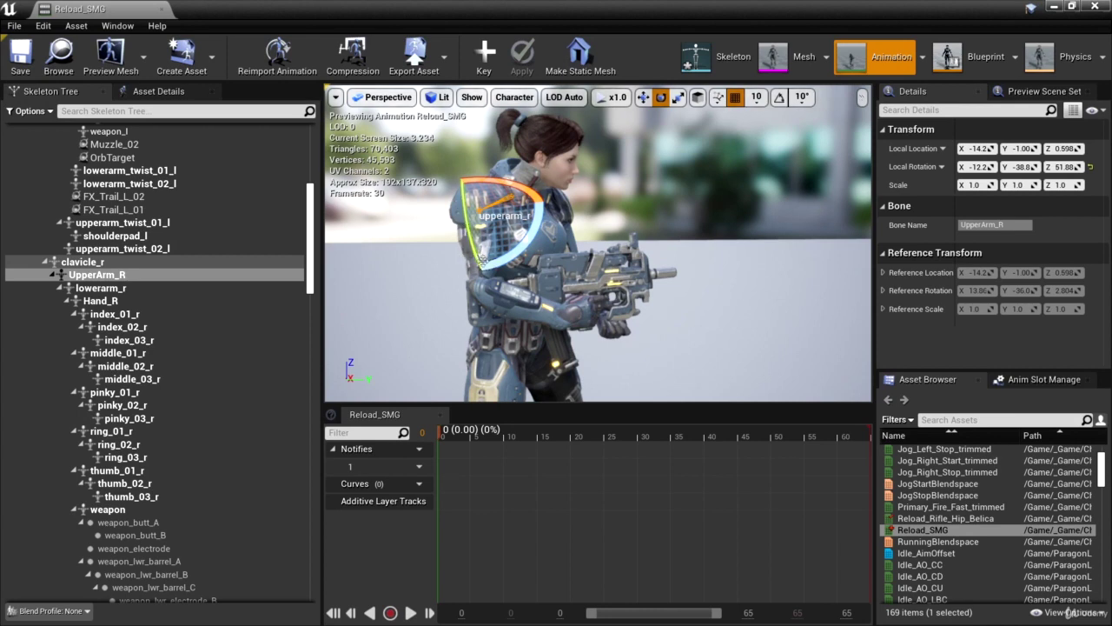
- Rotate the lowerarm_r bone to a local rotation of about X -10.5, Y -5.2, Z 88.4 to raise the right forearm and weapon
{"action": "left_click", "coordinate": [161, 289]}
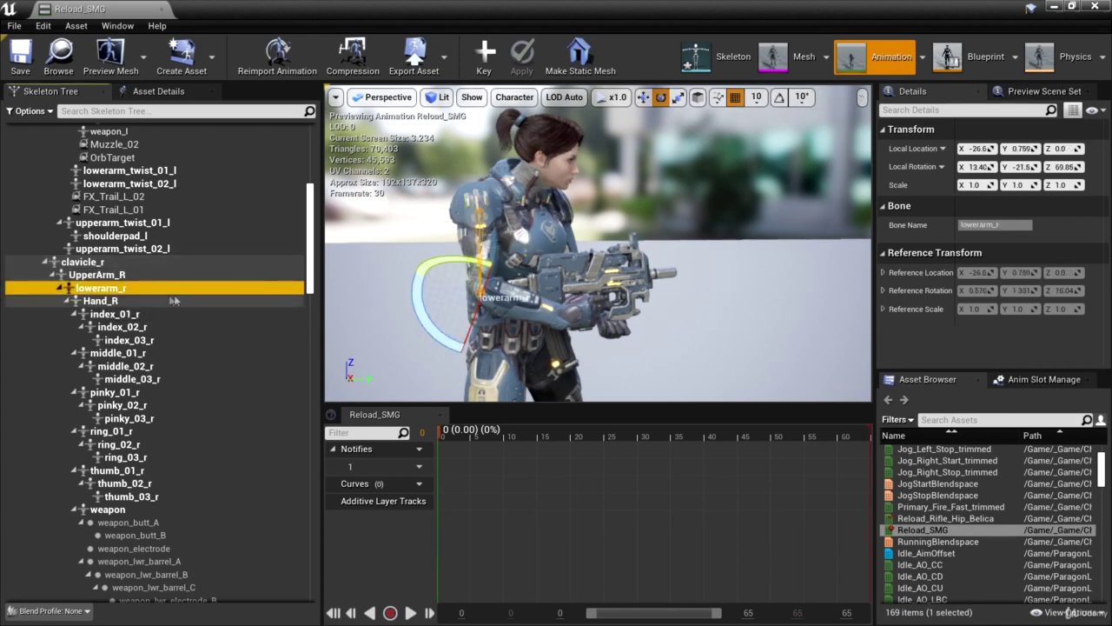
{"action": "left_click_drag", "start_coordinate": [482, 282], "coordinate": [453, 314]}
{"action": "left_click_drag", "start_coordinate": [432, 324], "coordinate": [427, 318]}
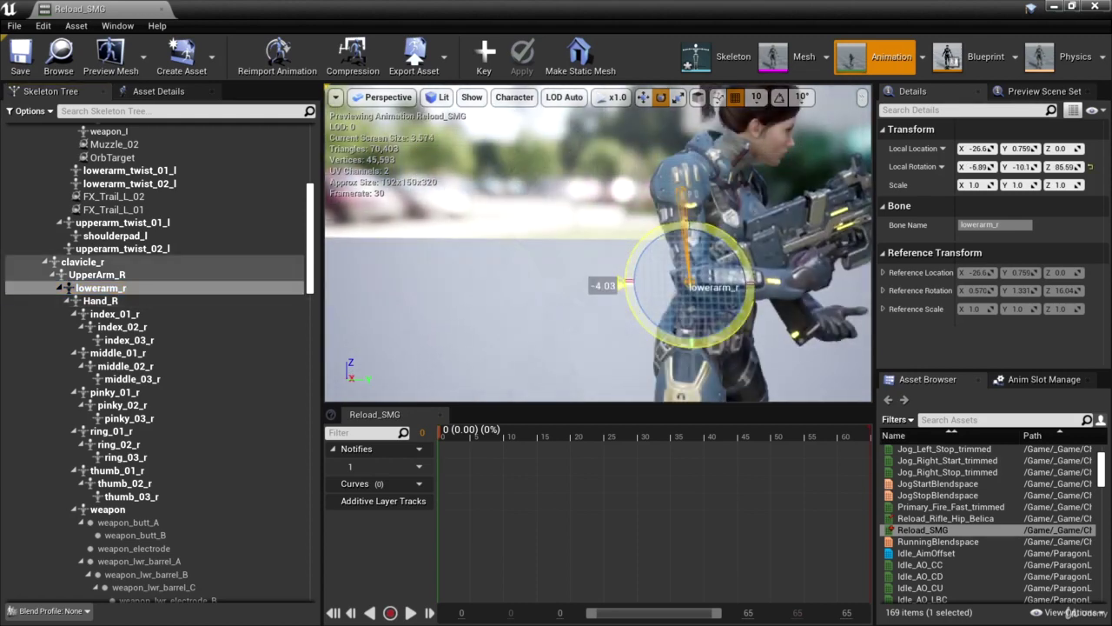
{"action": "left_click_drag", "start_coordinate": [641, 323], "coordinate": [645, 328]}
{"action": "right_click_drag", "start_coordinate": [581, 356], "coordinate": [466, 304]}
{"action": "mouse_move", "coordinate": [686, 324]}
{"action": "right_mouse_down"}
{"action": "mouse_move", "coordinate": [671, 331]}
{"action": "mouse_move", "coordinate": [691, 304]}
{"action": "mouse_move", "coordinate": [679, 319]}
{"action": "right_mouse_up"}
{"action": "left_click_drag", "start_coordinate": [494, 287], "coordinate": [478, 291]}
{"action": "left_click_drag", "start_coordinate": [568, 327], "coordinate": [563, 339]}
{"action": "right_click_drag", "start_coordinate": [563, 339], "coordinate": [583, 335]}
{"action": "left_click_drag", "start_coordinate": [507, 278], "coordinate": [501, 279]}
- Compare the pose with the reference image and rotate the Hand_R bone to bring the weapon's barrel down towards level
{"action": "mouse_move", "coordinate": [0, 228]}
{"action": "left_mouse_down"}
{"action": "mouse_move", "coordinate": [233, 87]}
{"action": "mouse_move", "coordinate": [224, 73]}
{"action": "left_mouse_up"}
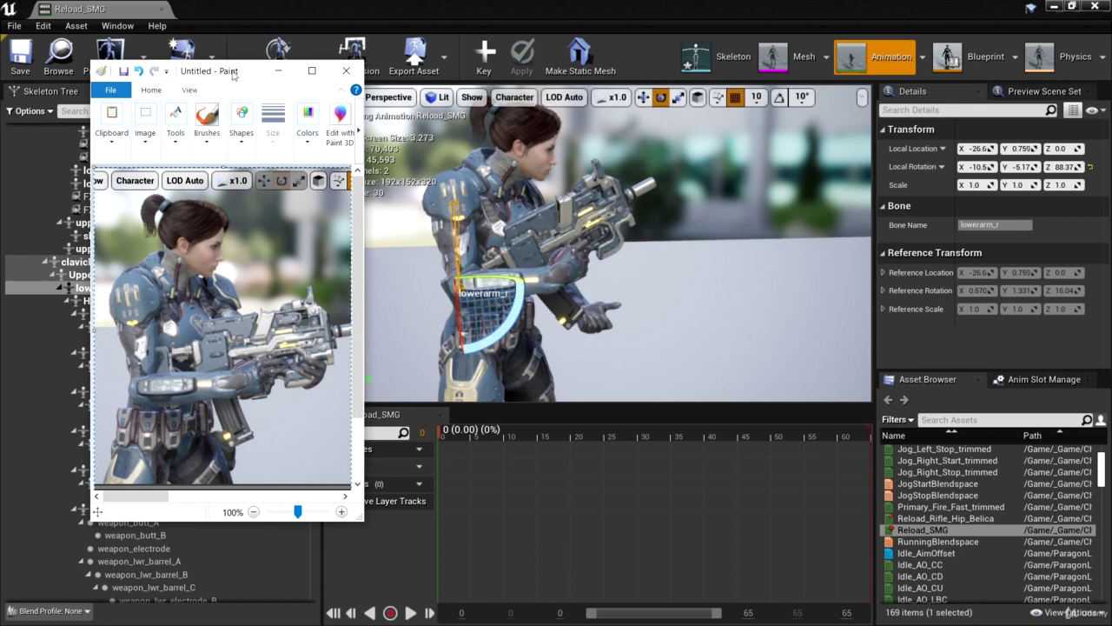
{"action": "left_click_drag", "start_coordinate": [255, 72], "coordinate": [0, 261]}
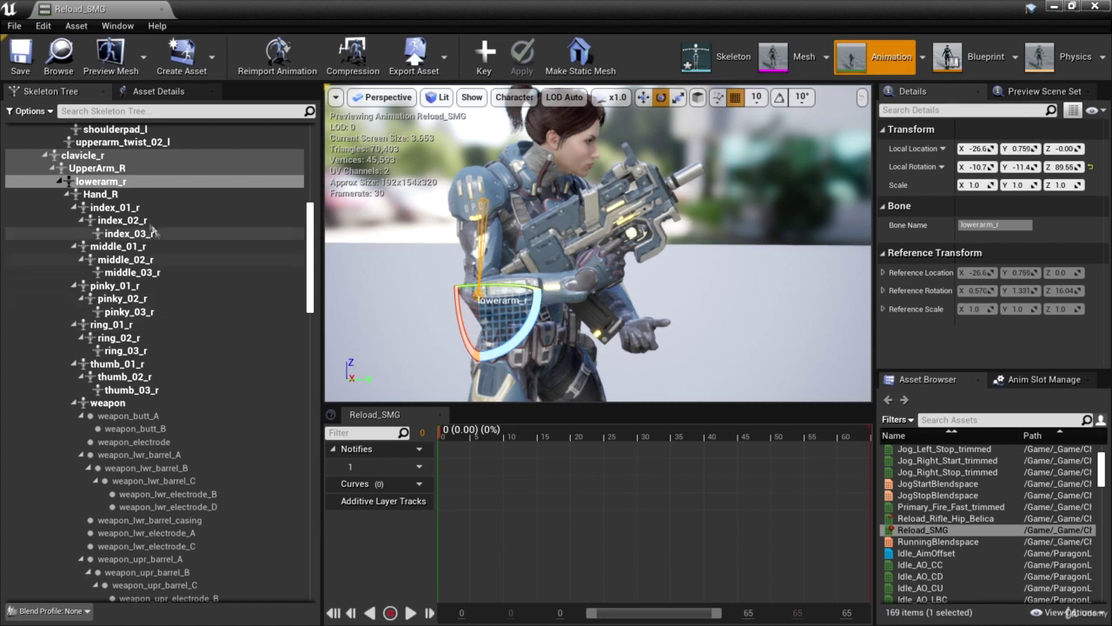
{"action": "left_click", "coordinate": [115, 195]}
{"action": "left_click_drag", "start_coordinate": [631, 283], "coordinate": [614, 322]}
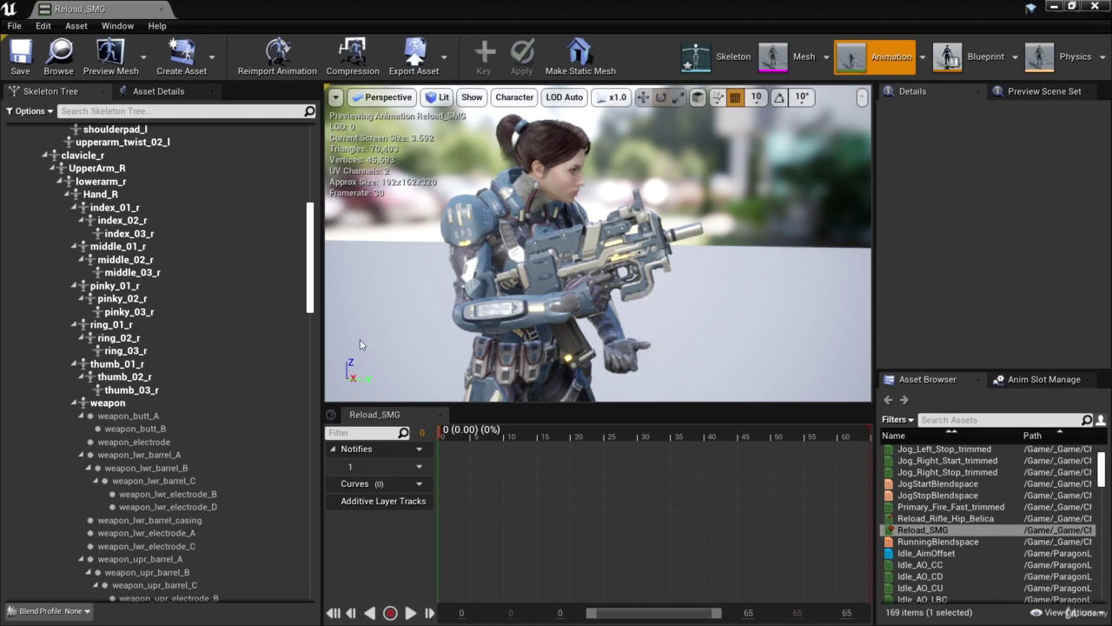
- Rotate the lowerarm_l bone to a local rotation of about X -6.4, Y -46.1, Z 99.4 to raise the left forearm
{"action": "right_click_drag", "start_coordinate": [709, 375], "coordinate": [417, 368]}
{"action": "left_click_drag", "start_coordinate": [310, 288], "coordinate": [322, 219]}
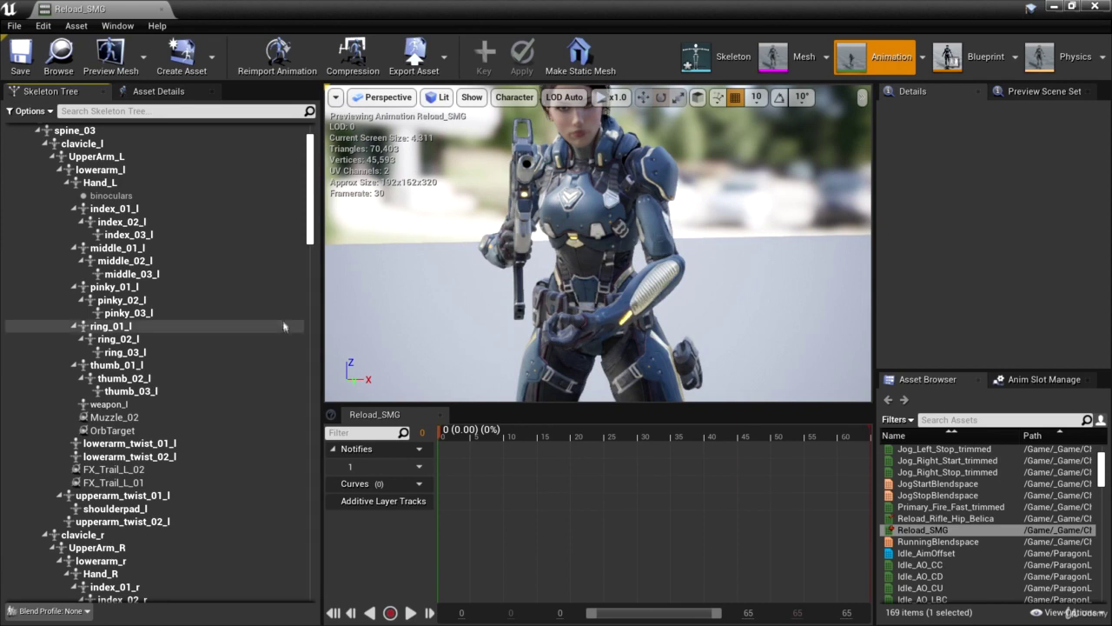
{"action": "left_click", "coordinate": [113, 170]}
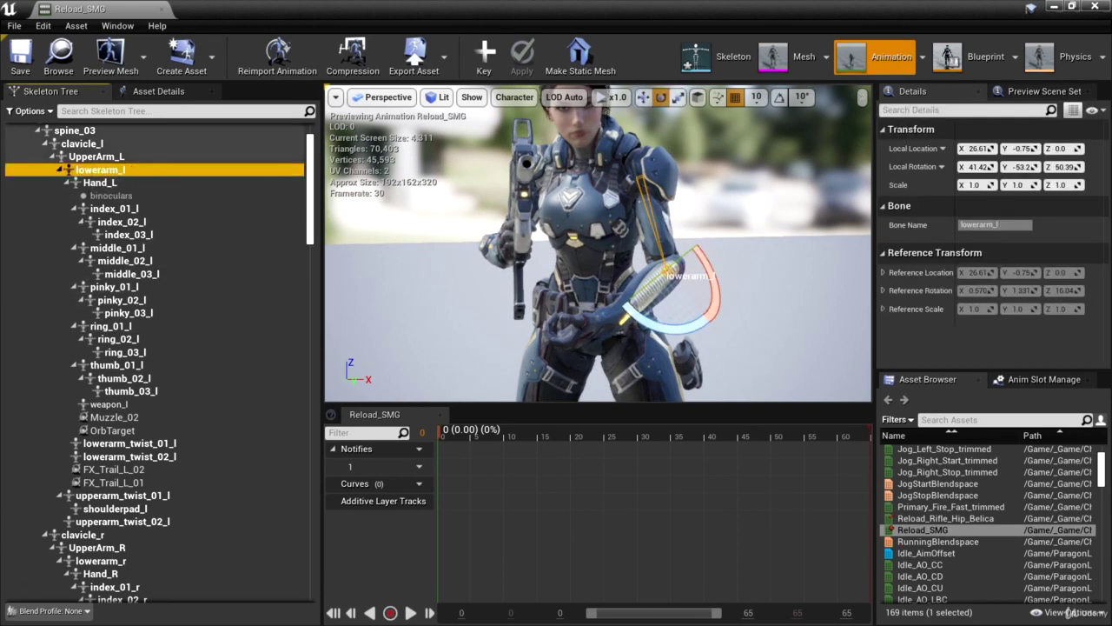
{"action": "left_click_drag", "start_coordinate": [654, 326], "coordinate": [606, 285]}
{"action": "right_click_drag", "start_coordinate": [607, 285], "coordinate": [660, 279]}
{"action": "left_click_drag", "start_coordinate": [601, 280], "coordinate": [598, 269]}
{"action": "right_click_drag", "start_coordinate": [594, 327], "coordinate": [525, 278]}
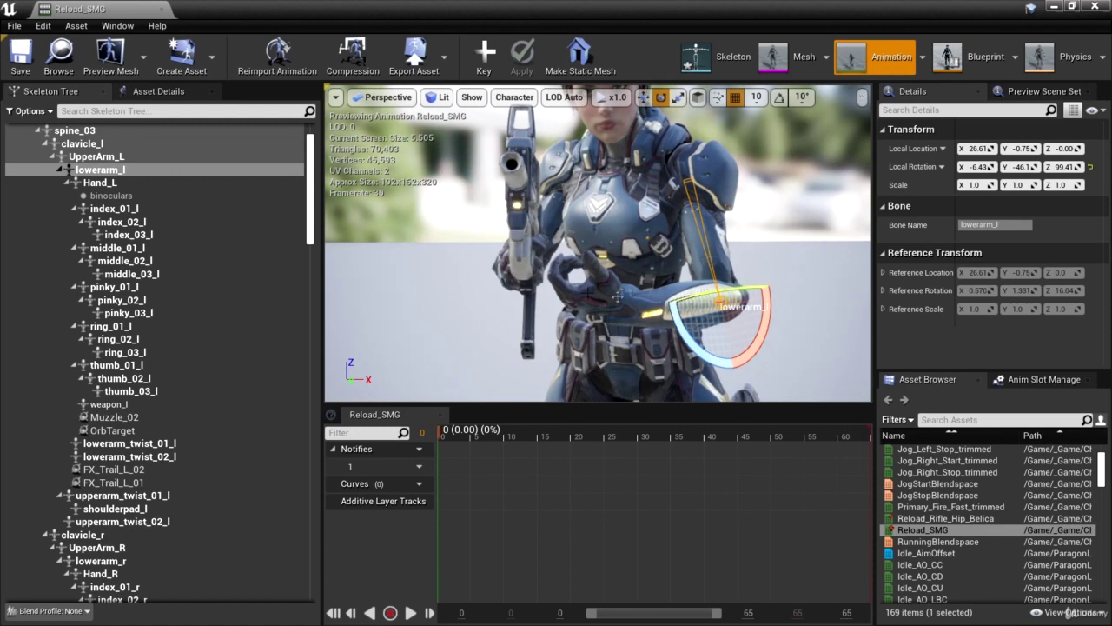
- Rotate UpperArm_L to about X -74.3, Y -54.1, Z 54.4 and adjust lowerarm_l to bring the left hand to the weapon
{"action": "left_click", "coordinate": [95, 156]}
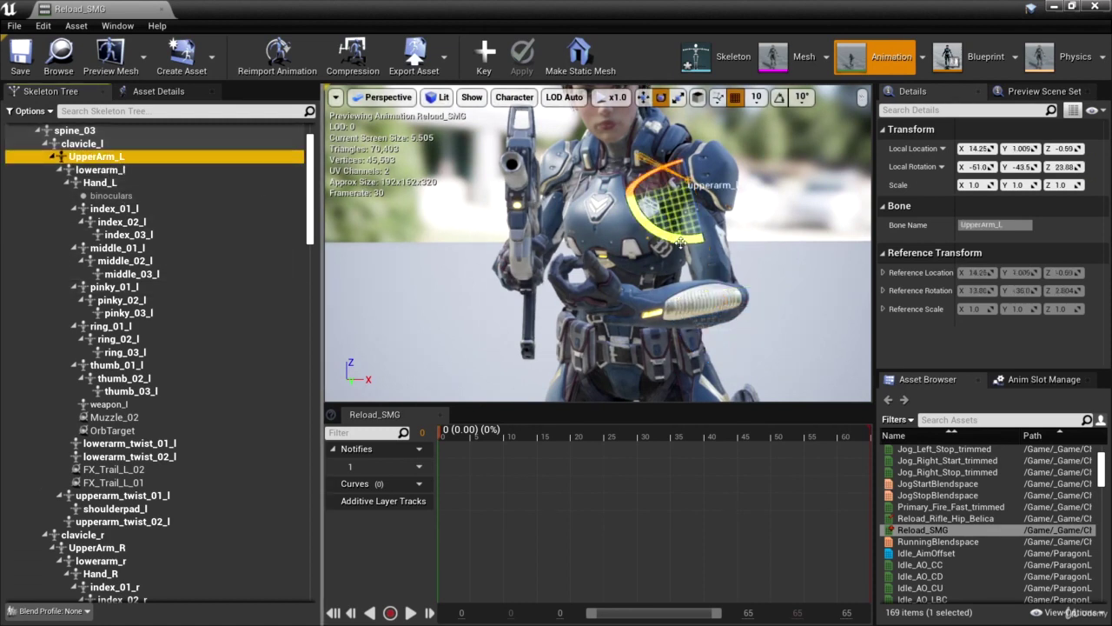
{"action": "left_click_drag", "start_coordinate": [681, 246], "coordinate": [741, 195]}
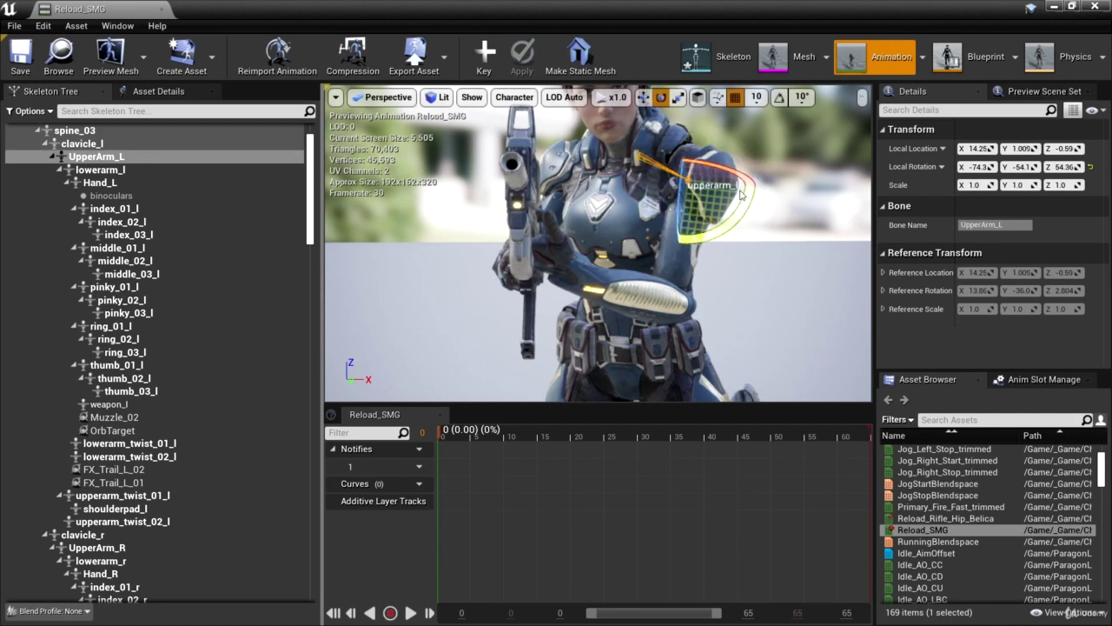
{"action": "left_click", "coordinate": [123, 169]}
{"action": "left_click_drag", "start_coordinate": [622, 304], "coordinate": [620, 330]}
- Fine-tune the UpperArm_L bone to a local rotation of about X -72, Y -52.3, Z 51.5, checking the left hand up close
{"action": "left_click", "coordinate": [115, 156]}
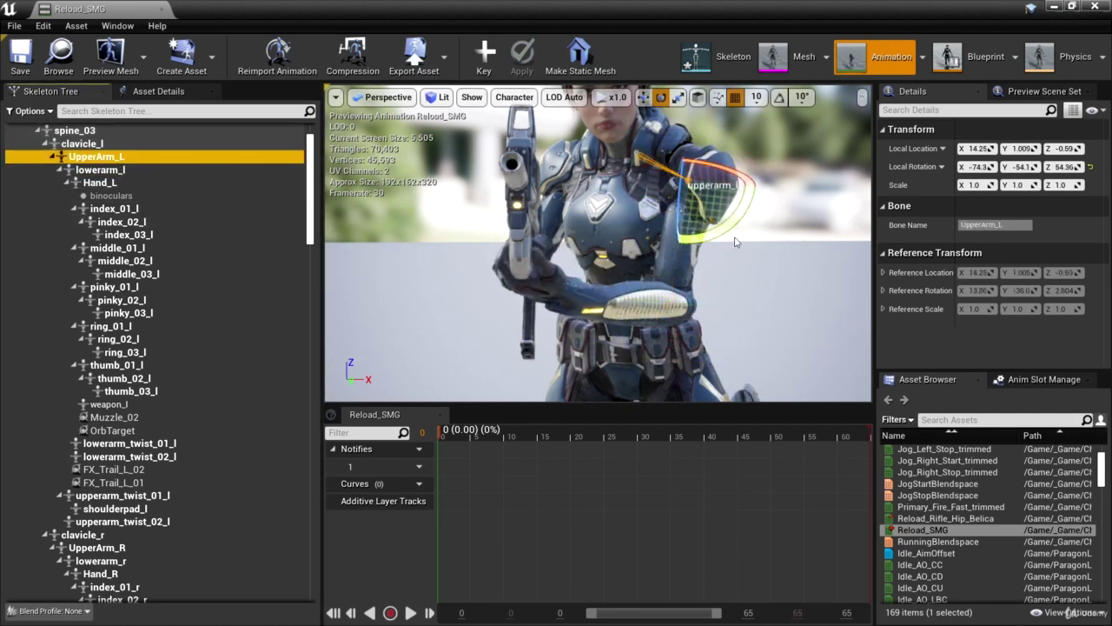
{"action": "right_click_drag", "start_coordinate": [736, 311], "coordinate": [556, 304]}
{"action": "right_click_drag", "start_coordinate": [799, 279], "coordinate": [725, 300]}
{"action": "left_click_drag", "start_coordinate": [752, 270], "coordinate": [693, 265]}
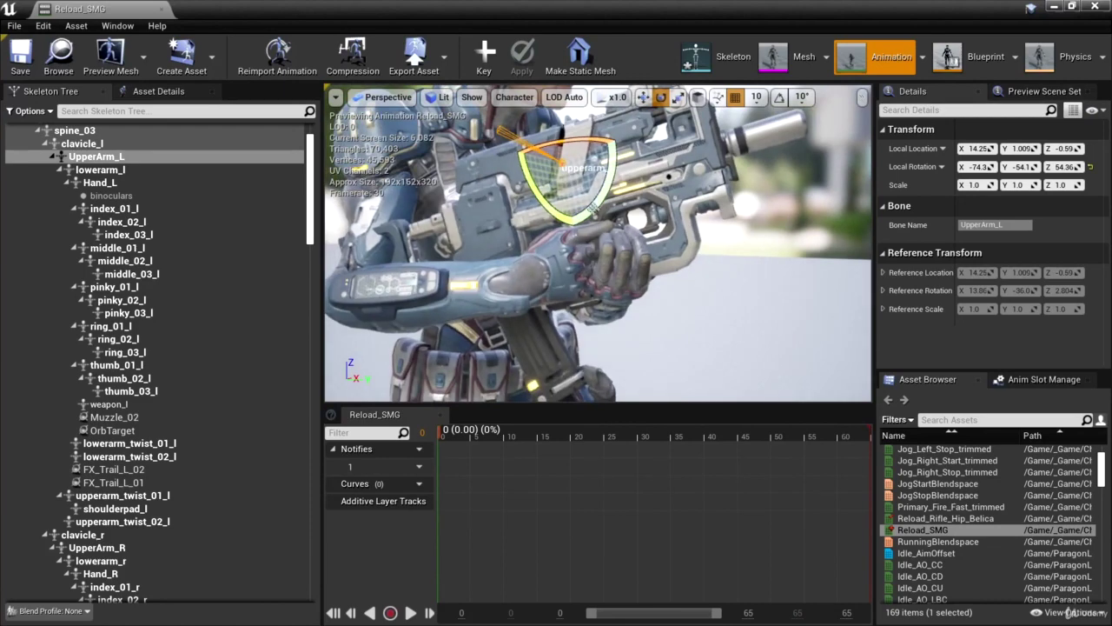
{"action": "left_click_drag", "start_coordinate": [592, 206], "coordinate": [563, 242]}
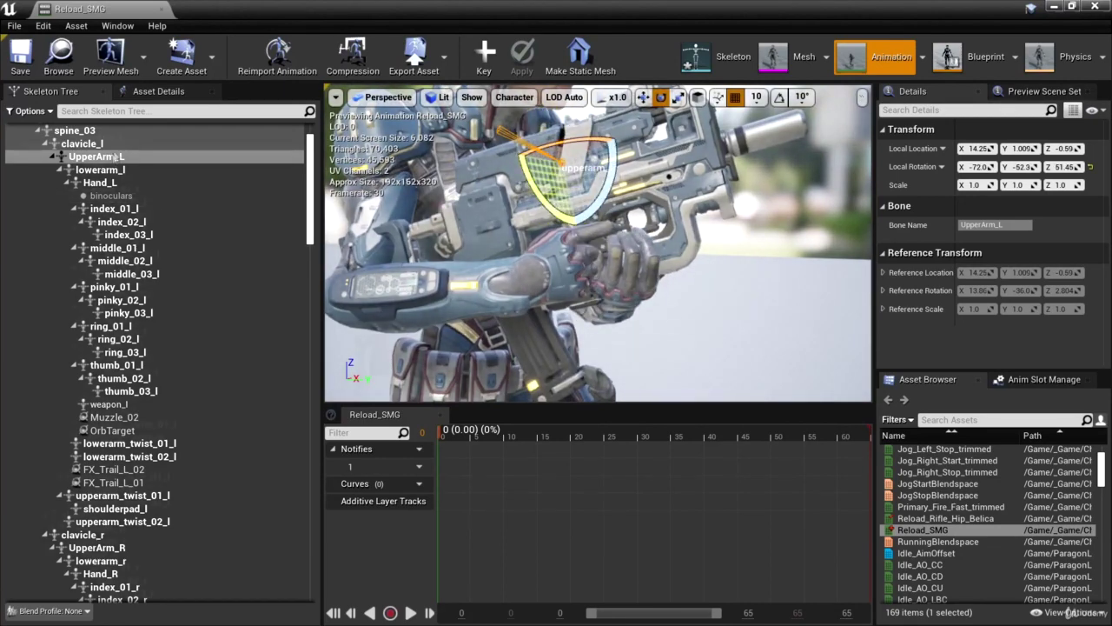
{"action": "left_click", "coordinate": [728, 310]}
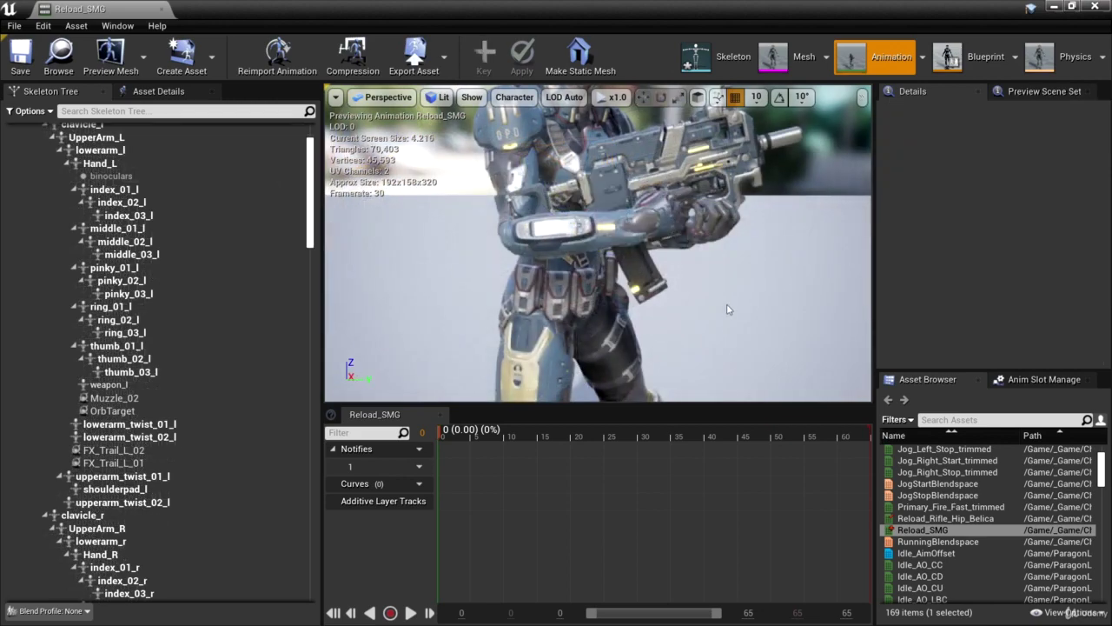
- Rotate the lowerarm_l bone slightly to bring the left hand closer to the weapon's foregrip, then deselect the bone
{"action": "mouse_move", "coordinate": [728, 309]}
{"action": "right_mouse_down"}
{"action": "mouse_move", "coordinate": [826, 310]}
{"action": "mouse_move", "coordinate": [748, 300]}
{"action": "mouse_move", "coordinate": [739, 282]}
{"action": "mouse_move", "coordinate": [747, 287]}
{"action": "mouse_move", "coordinate": [732, 291]}
{"action": "right_mouse_up"}
{"action": "left_click_drag", "start_coordinate": [768, 313], "coordinate": [751, 322]}
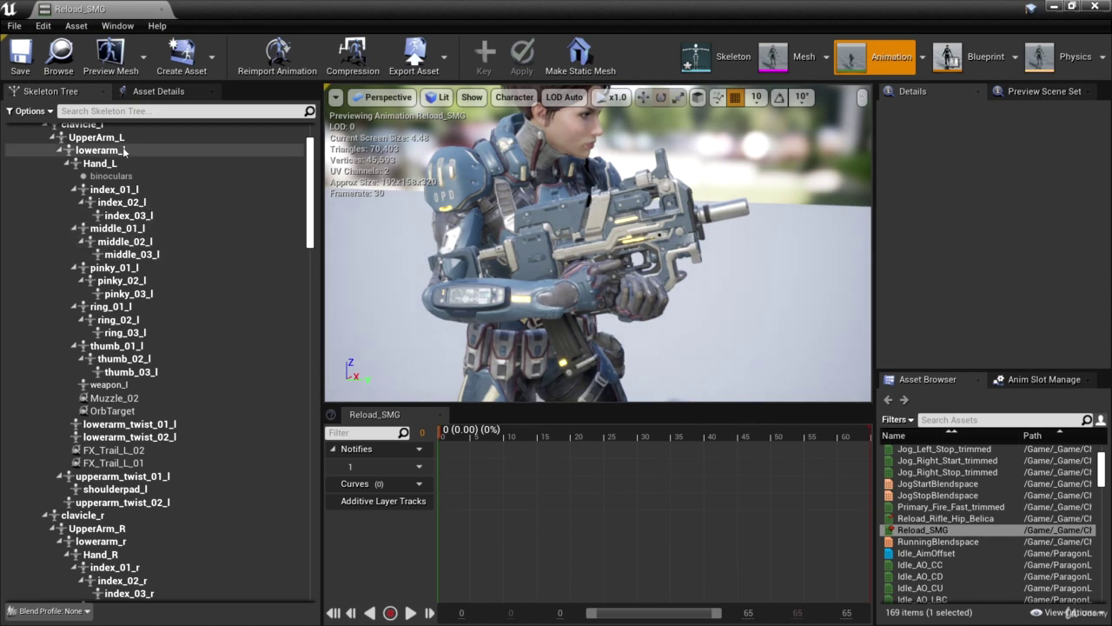
{"action": "left_click", "coordinate": [100, 149]}
{"action": "left_click_drag", "start_coordinate": [564, 304], "coordinate": [574, 308]}
{"action": "left_click", "coordinate": [765, 320]}
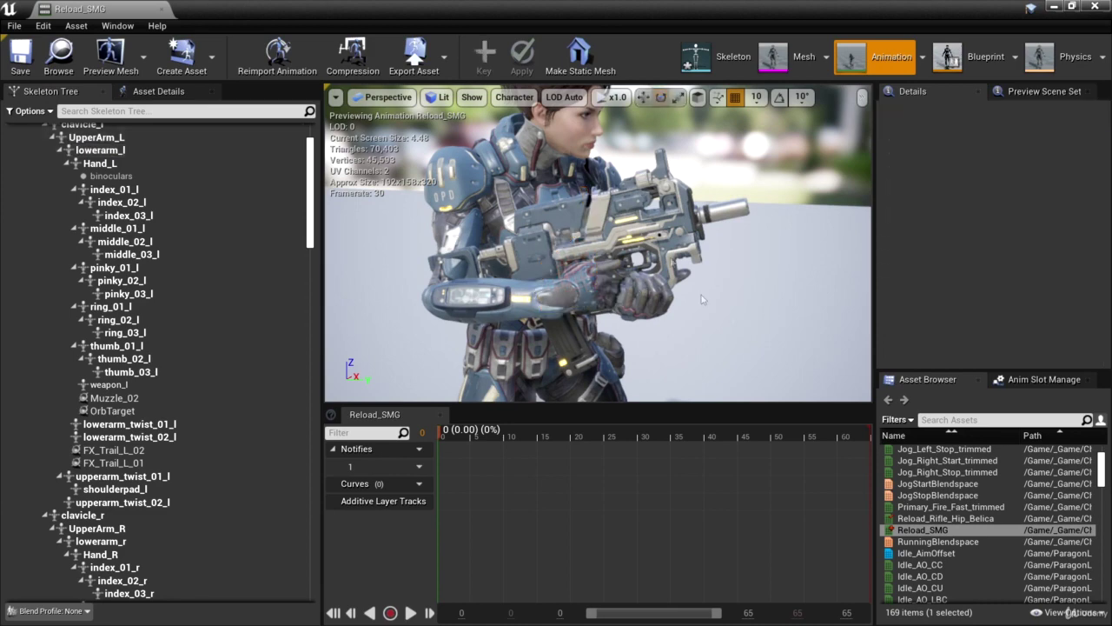
- Enlarge the preview viewport and examine the adjusted arms and the left hand's grip on the weapon
{"action": "left_click_drag", "start_coordinate": [744, 289], "coordinate": [785, 339]}
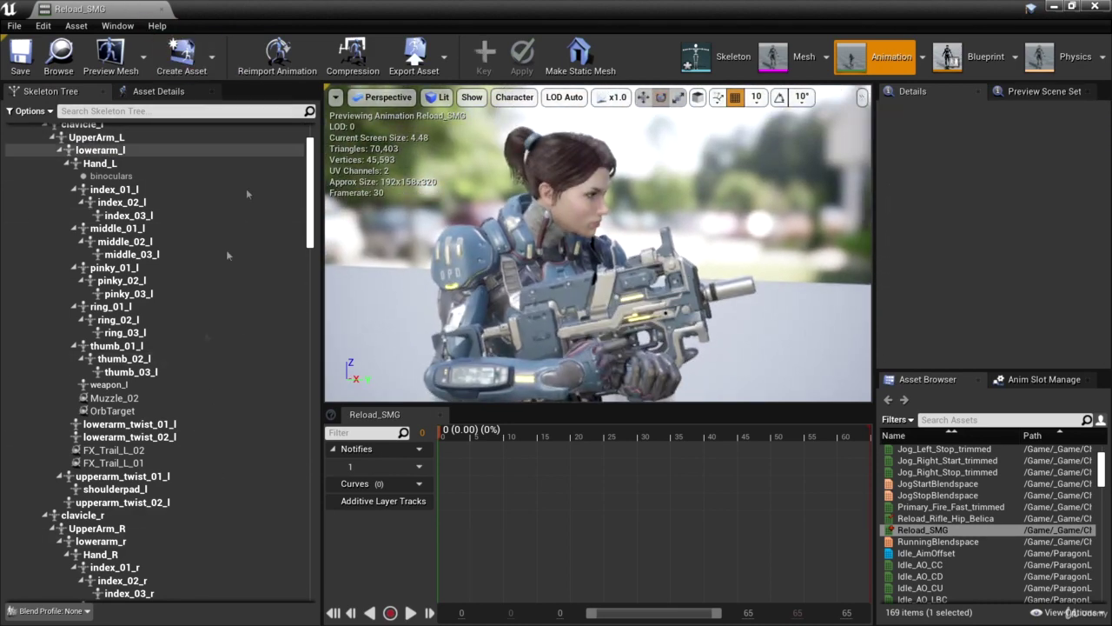
{"action": "left_click_drag", "start_coordinate": [745, 401], "coordinate": [765, 432]}
{"action": "scroll", "coordinate": [598, 258], "scroll_direction": "down", "scroll_amount": 3}
{"action": "middle_click_drag", "start_coordinate": [598, 259], "coordinate": [588, 290]}
{"action": "right_click_drag", "start_coordinate": [598, 258], "coordinate": [564, 247]}
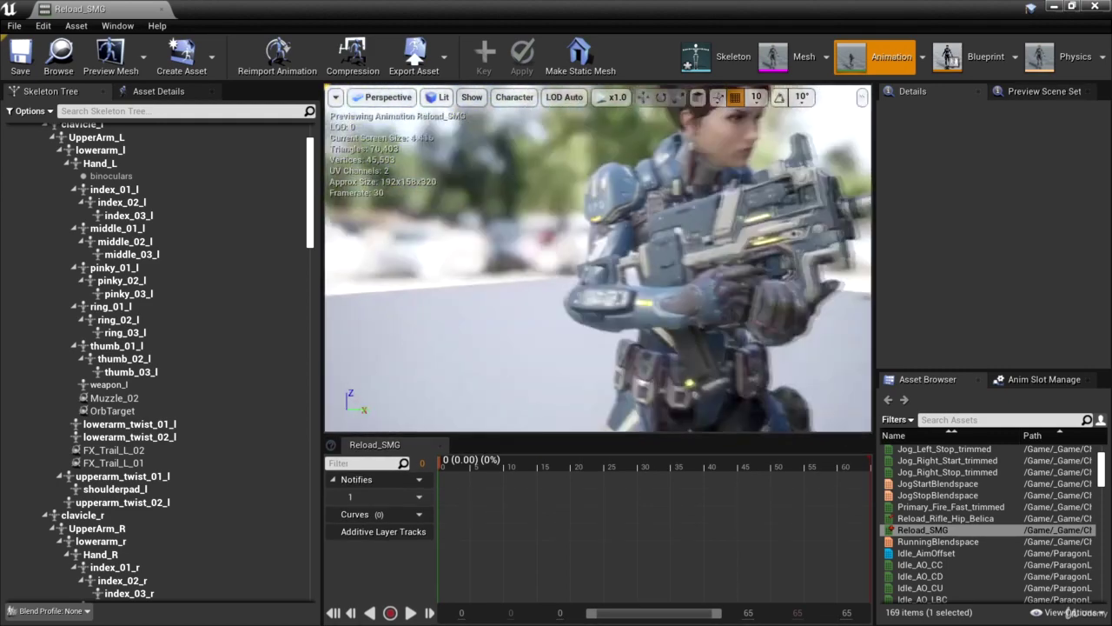
- Key Hand_L with the adjusted arm pose at frame 0 and resize the timeline area to show the additive layer tracks
{"action": "left_click_drag", "start_coordinate": [598, 261], "coordinate": [522, 261], "text": "alt"}
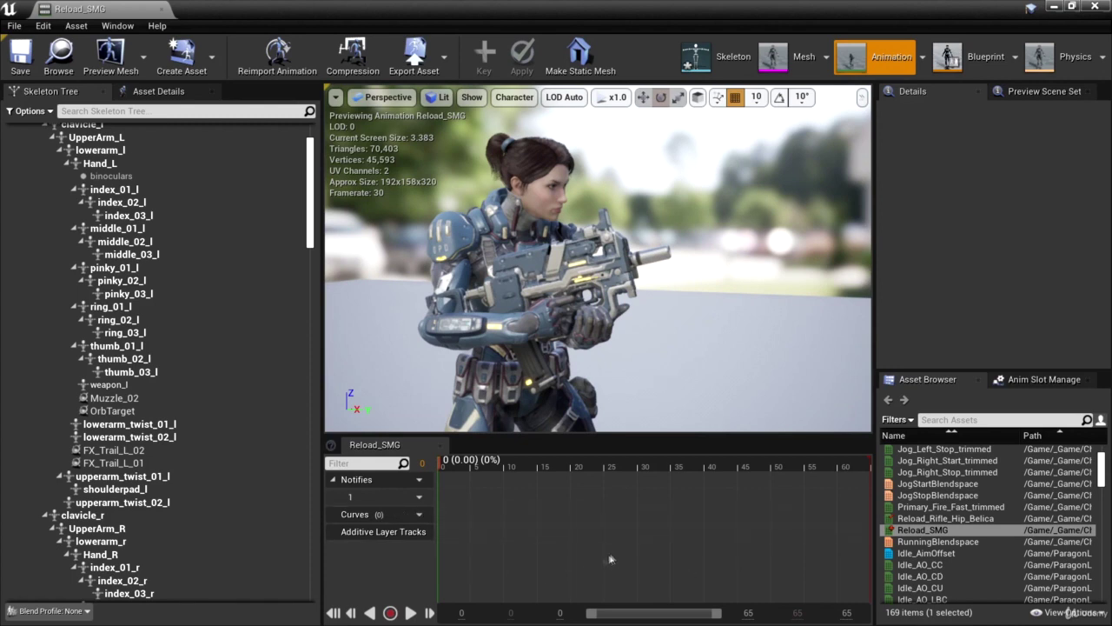
{"action": "left_click", "coordinate": [248, 164]}
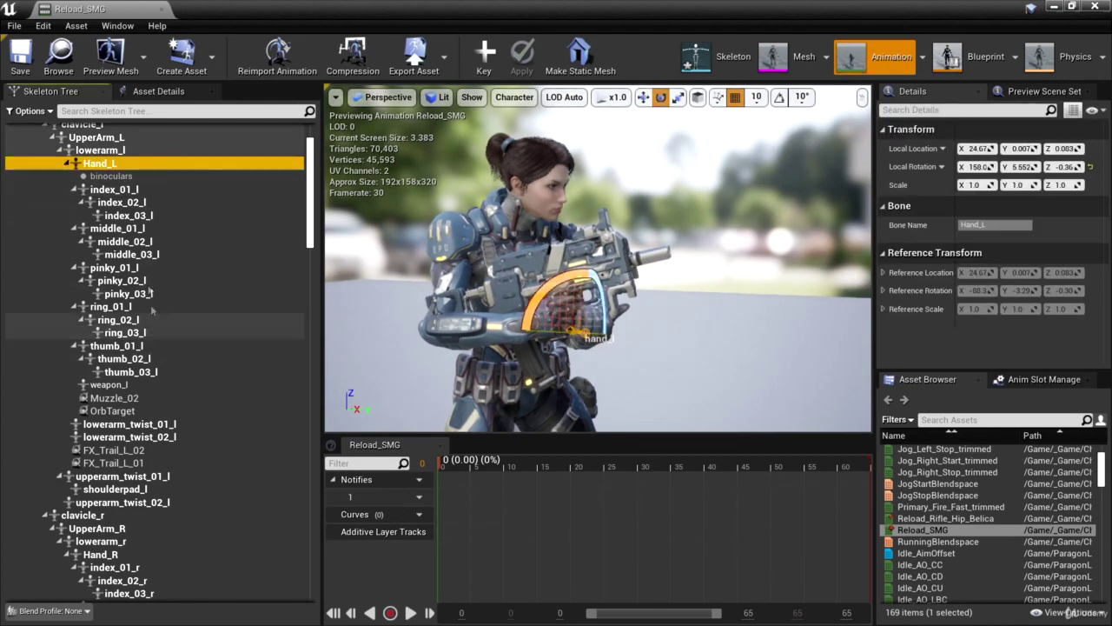
{"action": "left_click", "coordinate": [485, 58]}
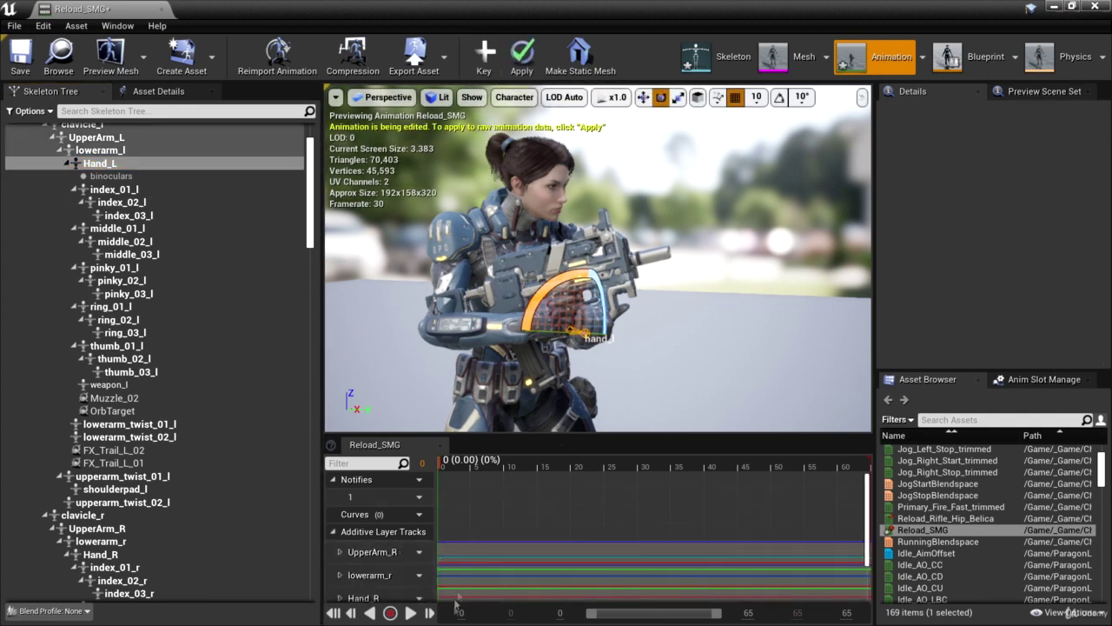
{"action": "left_click_drag", "start_coordinate": [540, 435], "coordinate": [540, 300]}
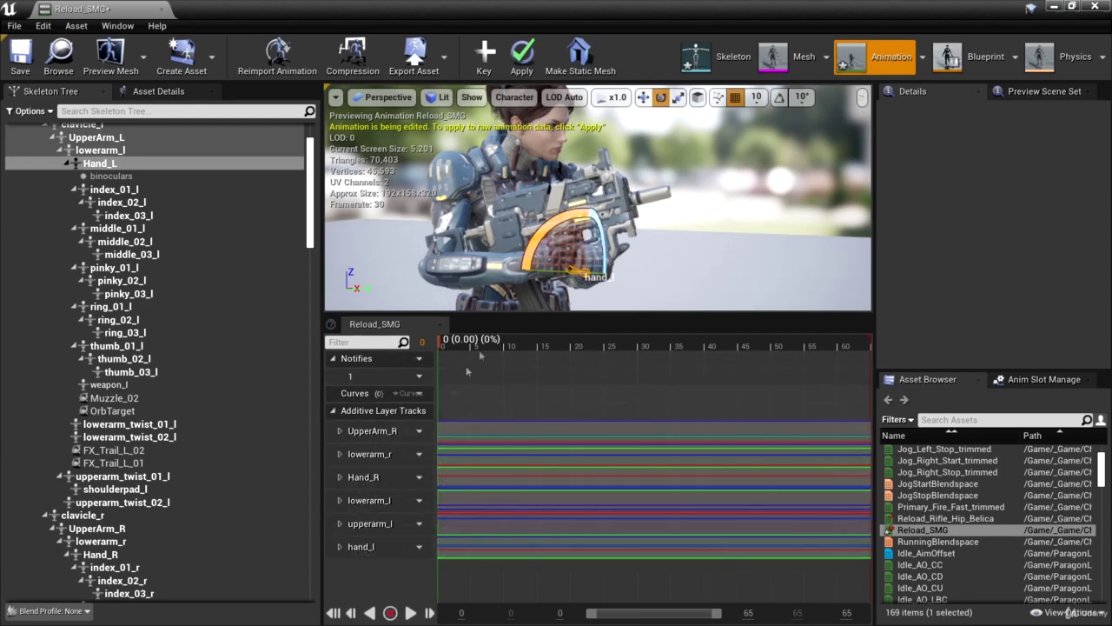
{"action": "left_click_drag", "start_coordinate": [533, 310], "coordinate": [533, 382]}
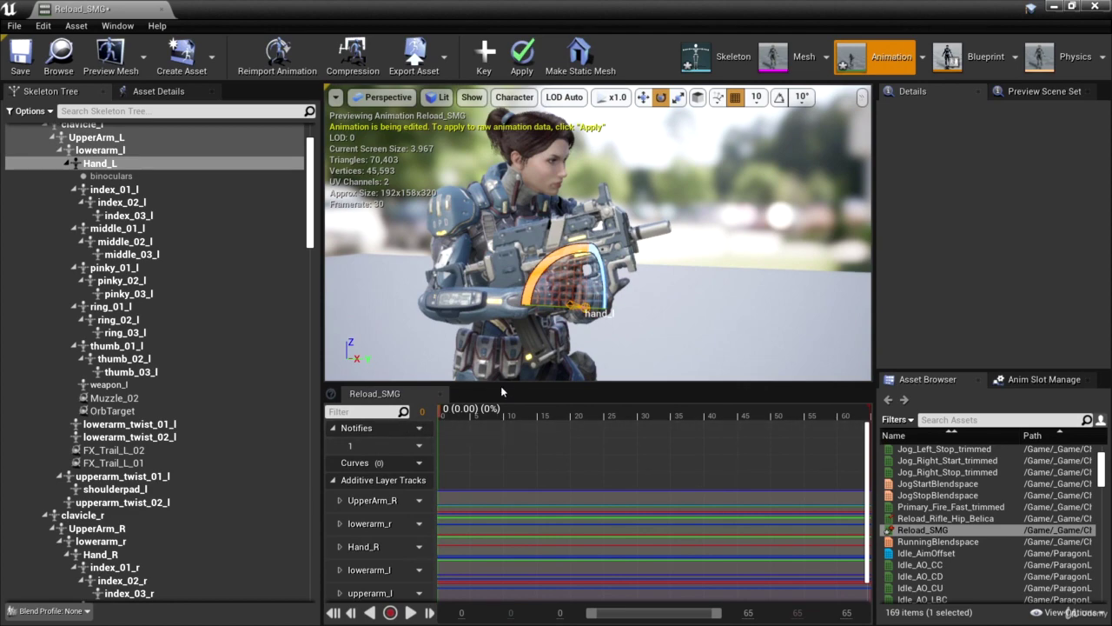
{"action": "left_click_drag", "start_coordinate": [512, 381], "coordinate": [512, 408]}
{"action": "left_click", "coordinate": [689, 350]}
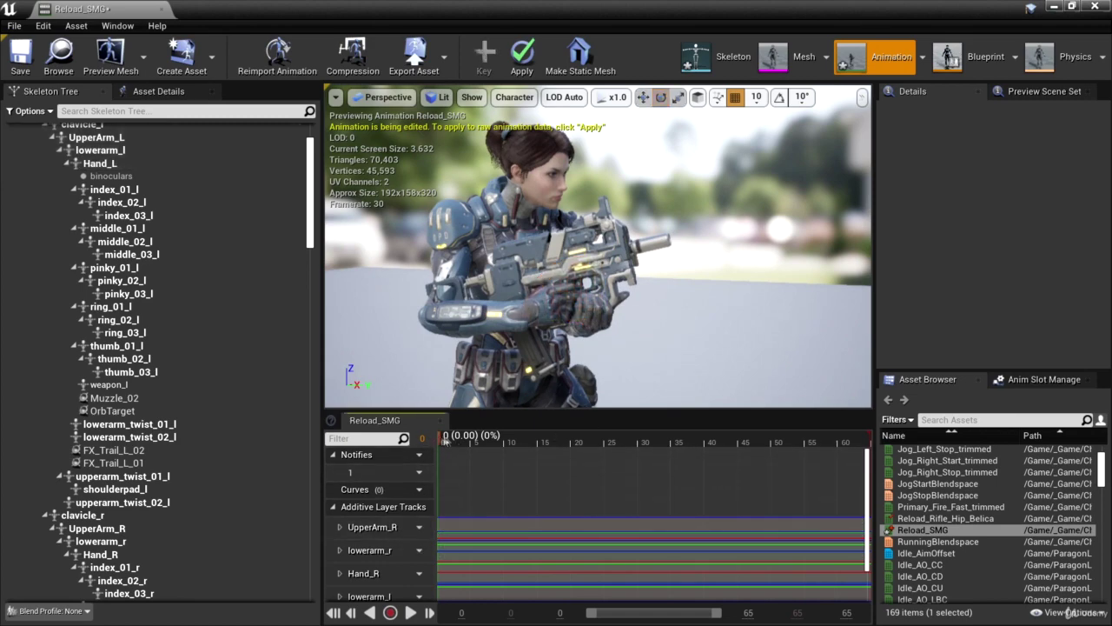
- Move the playhead to about frame 14 and examine the hands and weapon from several sides
{"action": "left_click_drag", "start_coordinate": [451, 440], "coordinate": [441, 474]}
{"action": "left_click_drag", "start_coordinate": [449, 444], "coordinate": [498, 436]}
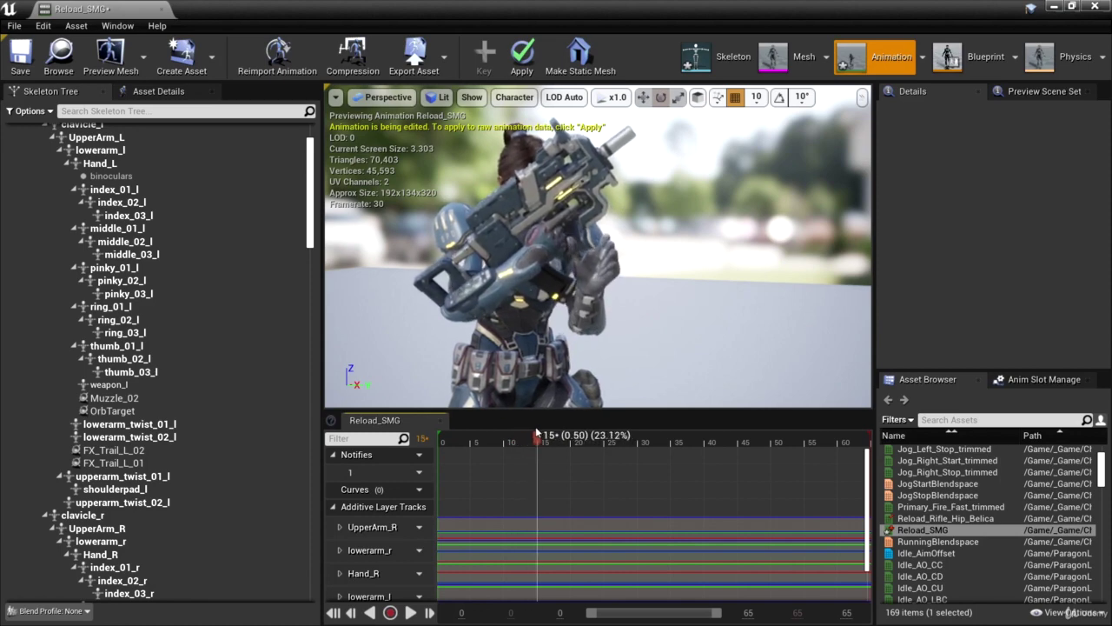
{"action": "right_click_drag", "start_coordinate": [600, 252], "coordinate": [517, 252]}
{"action": "left_click_drag", "start_coordinate": [641, 237], "coordinate": [652, 362]}
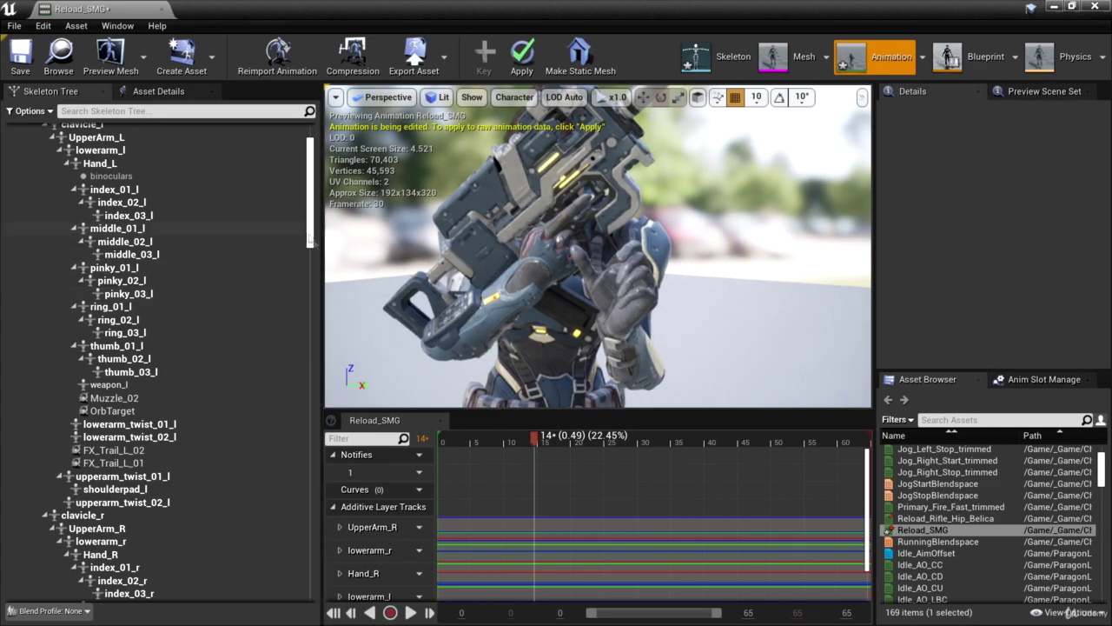
{"action": "right_click_drag", "start_coordinate": [745, 350], "coordinate": [587, 348]}
{"action": "left_click_drag", "start_coordinate": [543, 341], "coordinate": [514, 339]}
{"action": "left_click_drag", "start_coordinate": [734, 370], "coordinate": [716, 351], "text": "alt"}
{"action": "left_click_drag", "start_coordinate": [831, 349], "coordinate": [337, 226], "text": "alt"}
{"action": "scroll", "coordinate": [308, 223], "scroll_direction": "down", "scroll_amount": 5}
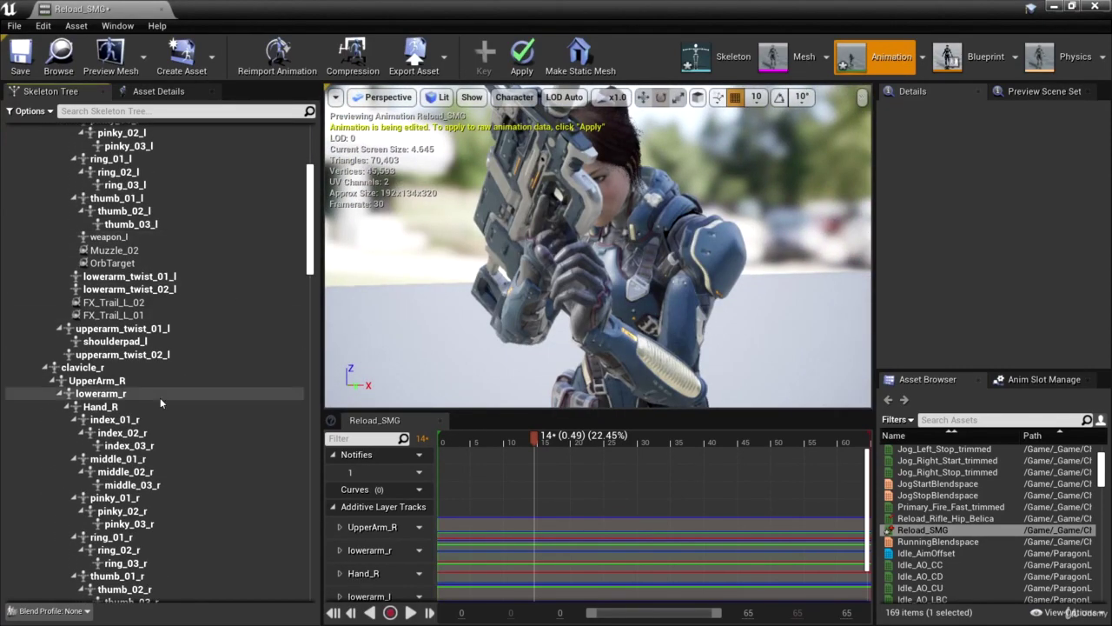
- Rotate lowerarm_r at frame 14 to a local rotation of about X 6, Y 5.8, Z 83.2, checking the pose from several angles
{"action": "left_click", "coordinate": [122, 393]}
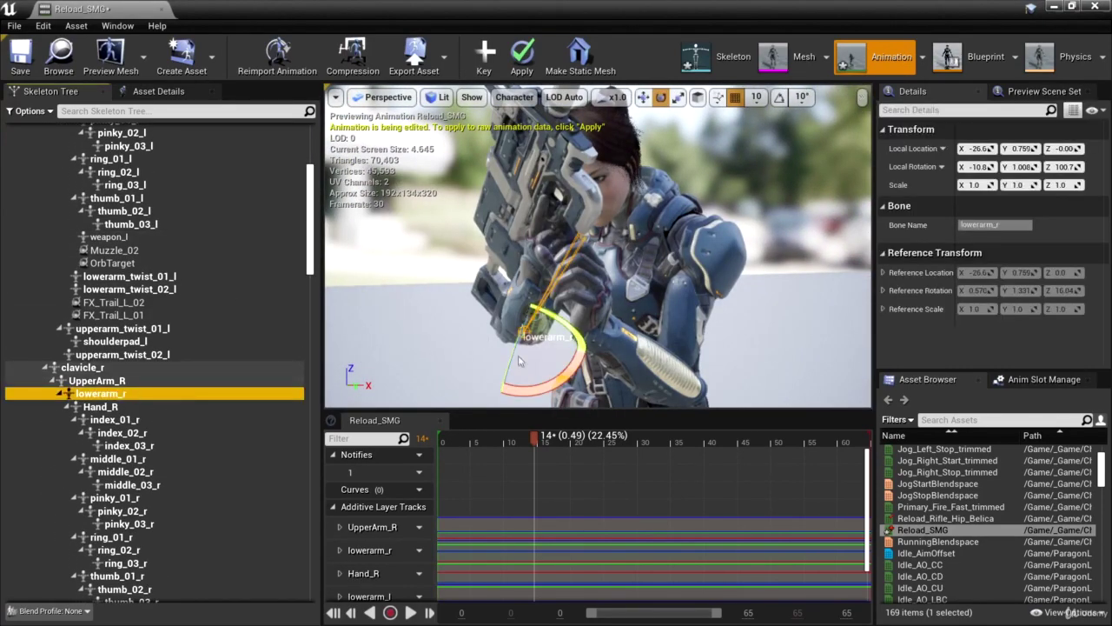
{"action": "left_click_drag", "start_coordinate": [507, 363], "coordinate": [507, 382]}
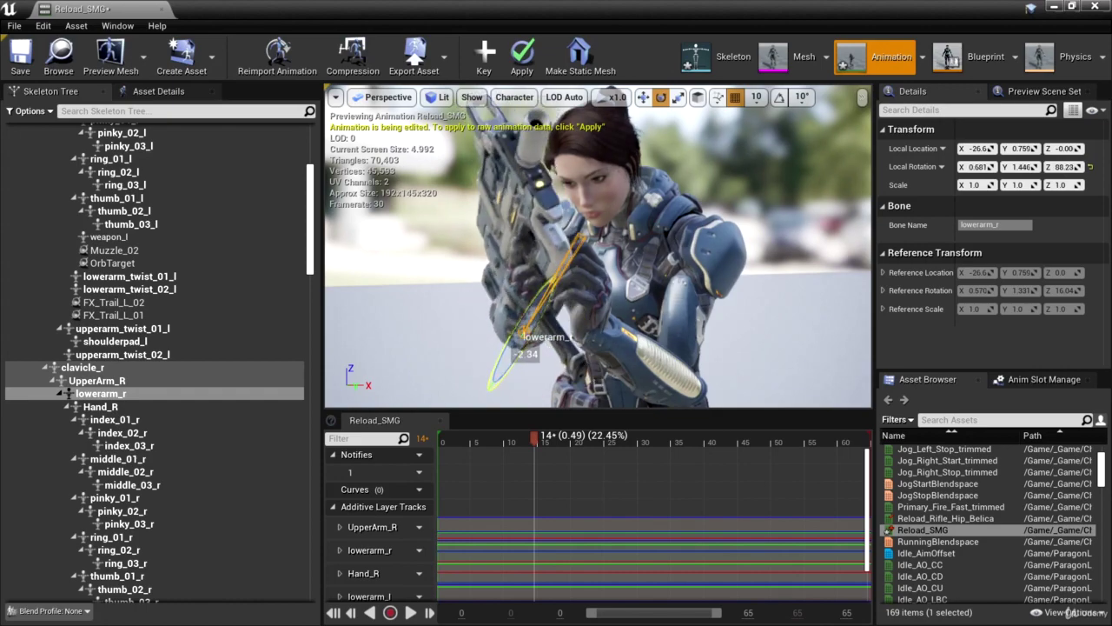
{"action": "mouse_move", "coordinate": [744, 346]}
{"action": "right_mouse_down"}
{"action": "mouse_move", "coordinate": [669, 347]}
{"action": "mouse_move", "coordinate": [782, 343]}
{"action": "mouse_move", "coordinate": [730, 346]}
{"action": "mouse_move", "coordinate": [766, 274]}
{"action": "mouse_move", "coordinate": [782, 347]}
{"action": "mouse_move", "coordinate": [742, 345]}
{"action": "right_mouse_up"}
{"action": "left_click_drag", "start_coordinate": [417, 302], "coordinate": [408, 317]}
{"action": "left_click_drag", "start_coordinate": [412, 275], "coordinate": [349, 367]}
{"action": "right_click_drag", "start_coordinate": [645, 344], "coordinate": [695, 344]}
{"action": "right_click_drag", "start_coordinate": [477, 283], "coordinate": [475, 282]}
{"action": "left_click_drag", "start_coordinate": [320, 248], "coordinate": [317, 213]}
- Rotate lowerarm_l at frame 14 to a local rotation of about X 6.7, Y -48.3, Z 80.8
{"action": "left_click", "coordinate": [123, 198]}
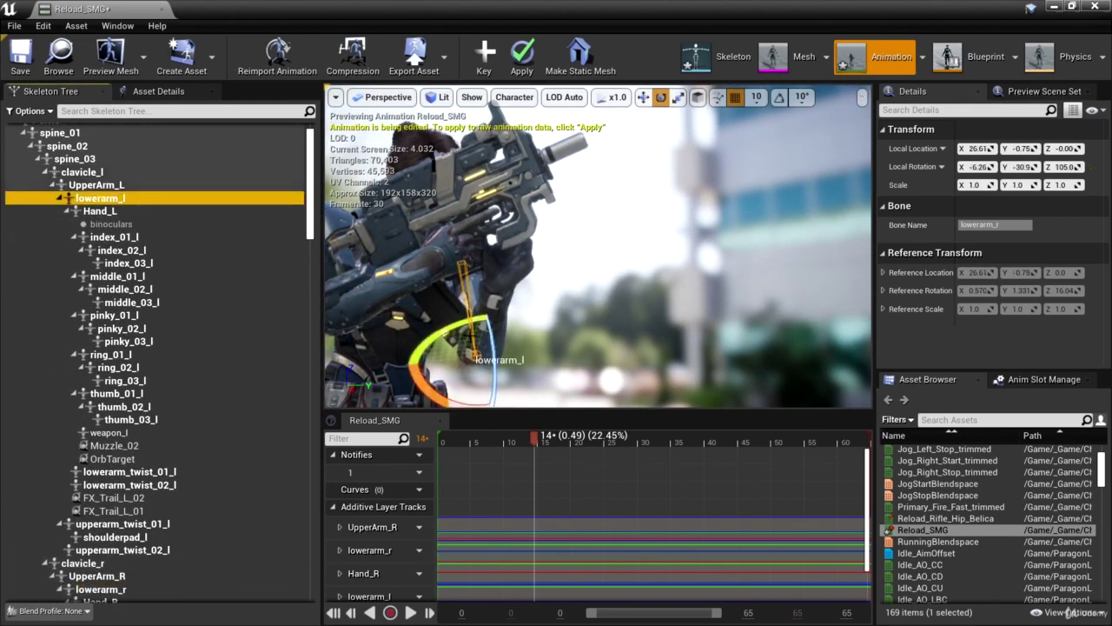
{"action": "left_click_drag", "start_coordinate": [494, 350], "coordinate": [463, 331]}
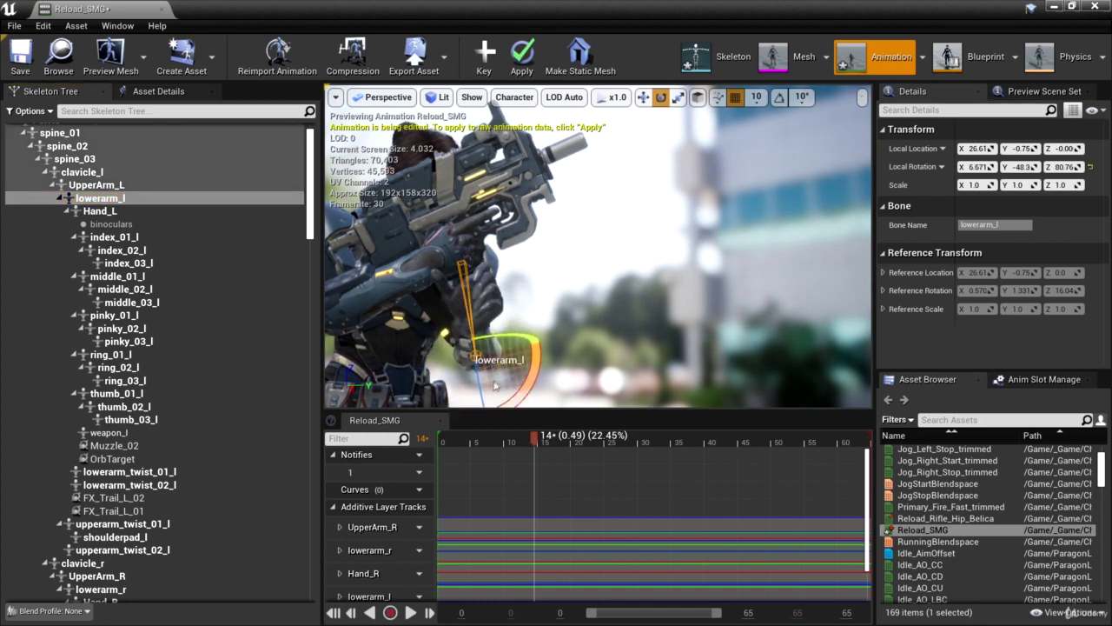
{"action": "right_click_drag", "start_coordinate": [491, 389], "coordinate": [348, 387]}
{"action": "mouse_move", "coordinate": [711, 361]}
{"action": "right_mouse_down"}
{"action": "mouse_move", "coordinate": [706, 382]}
{"action": "mouse_move", "coordinate": [682, 388]}
{"action": "mouse_move", "coordinate": [695, 362]}
{"action": "right_mouse_up"}
{"action": "left_click_drag", "start_coordinate": [677, 383], "coordinate": [691, 383]}
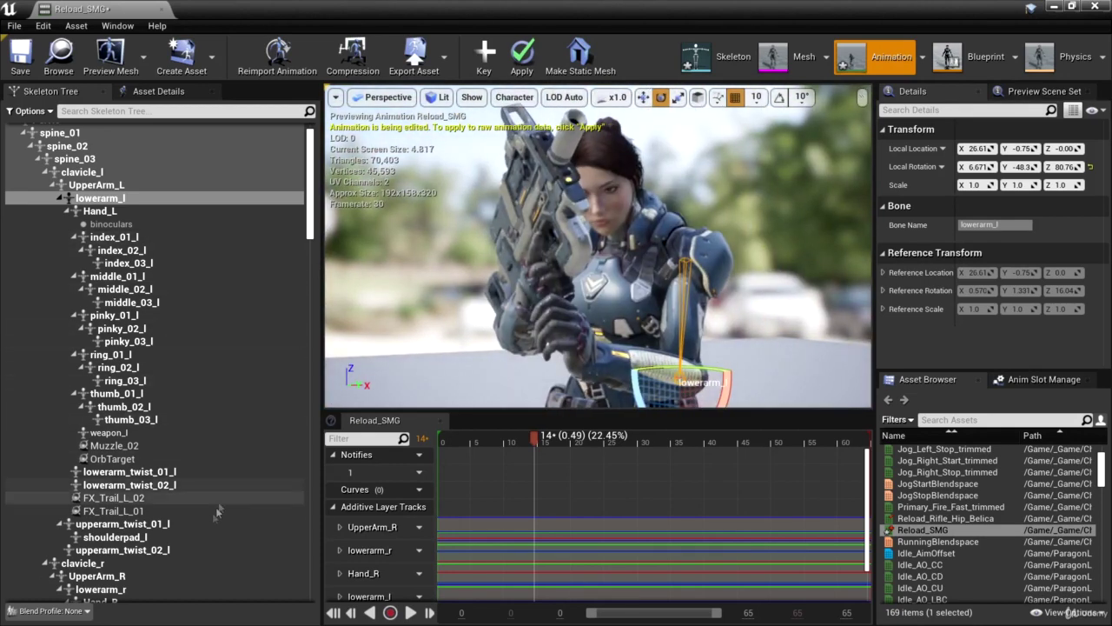
- Refine lowerarm_r at frame 14 to a local rotation of about X 12.5, Y 13.4, Z 79.4, swinging the weapon clear of the left hand
{"action": "left_click", "coordinate": [139, 589]}
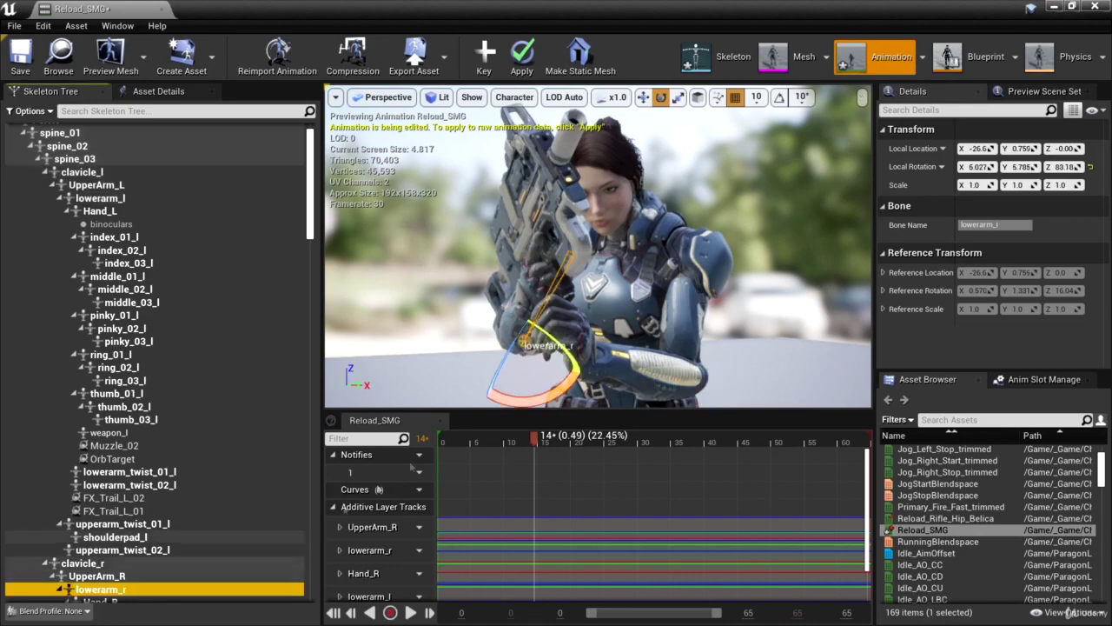
{"action": "left_click_drag", "start_coordinate": [504, 359], "coordinate": [497, 378]}
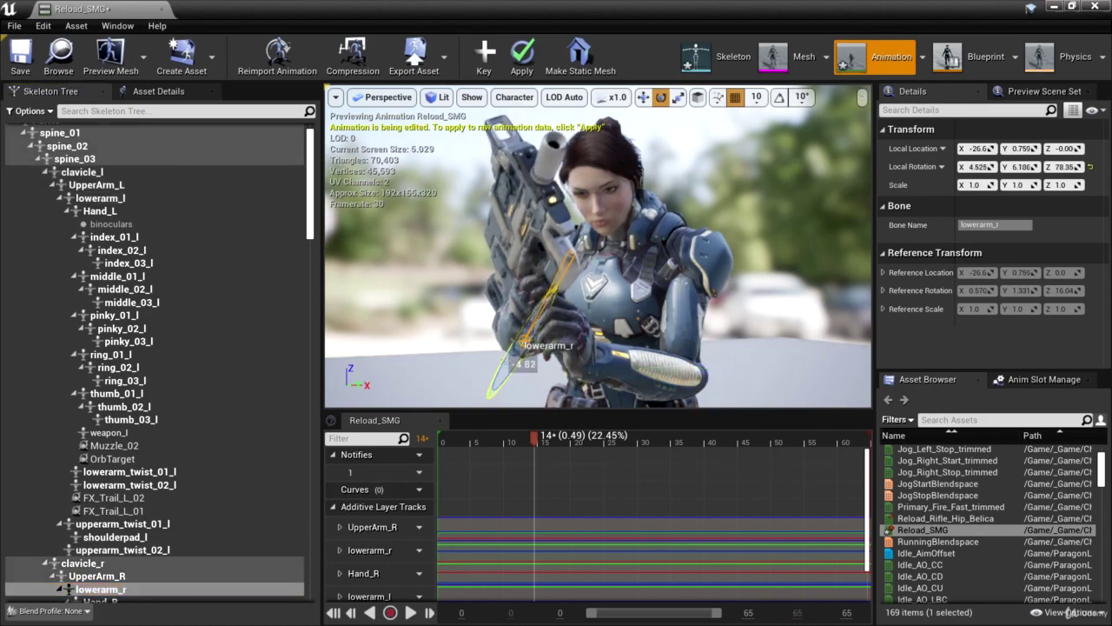
{"action": "mouse_move", "coordinate": [715, 394]}
{"action": "right_mouse_down"}
{"action": "mouse_move", "coordinate": [852, 391]}
{"action": "mouse_move", "coordinate": [749, 391]}
{"action": "mouse_move", "coordinate": [769, 407]}
{"action": "mouse_move", "coordinate": [735, 390]}
{"action": "right_mouse_up"}
{"action": "left_click_drag", "start_coordinate": [514, 338], "coordinate": [509, 357]}
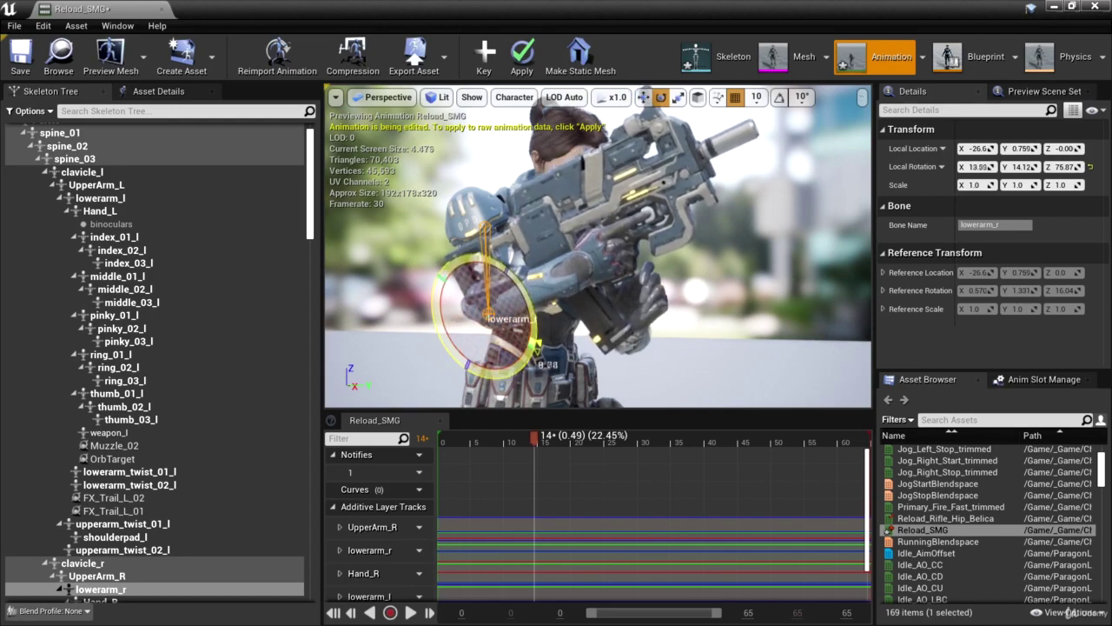
{"action": "right_click_drag", "start_coordinate": [723, 335], "coordinate": [752, 396]}
{"action": "left_click", "coordinate": [144, 588]}
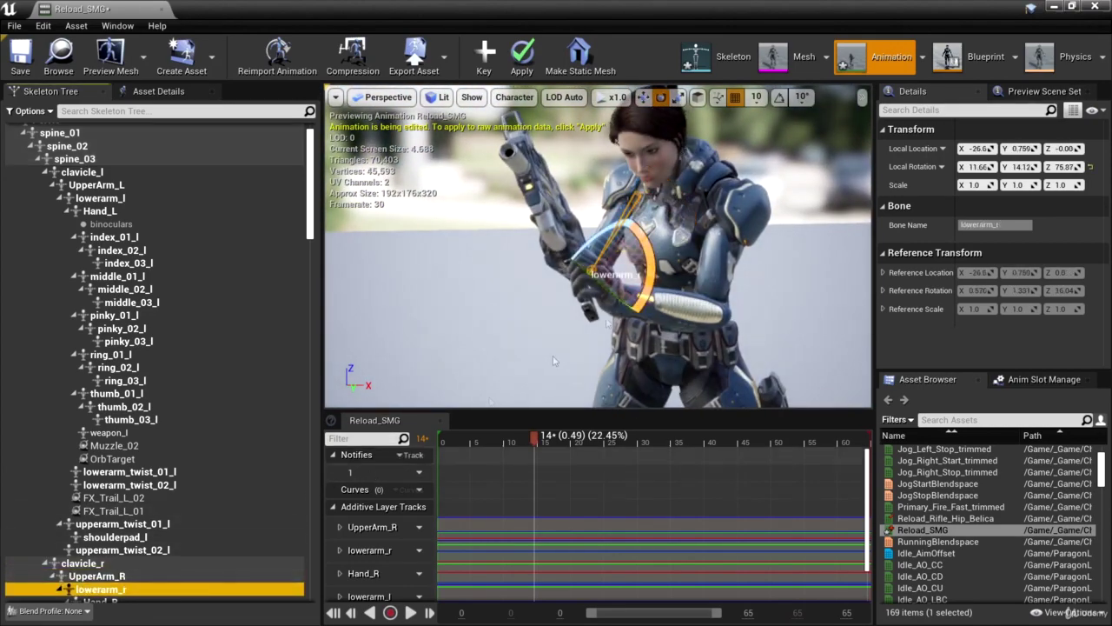
{"action": "left_click_drag", "start_coordinate": [611, 231], "coordinate": [606, 236]}
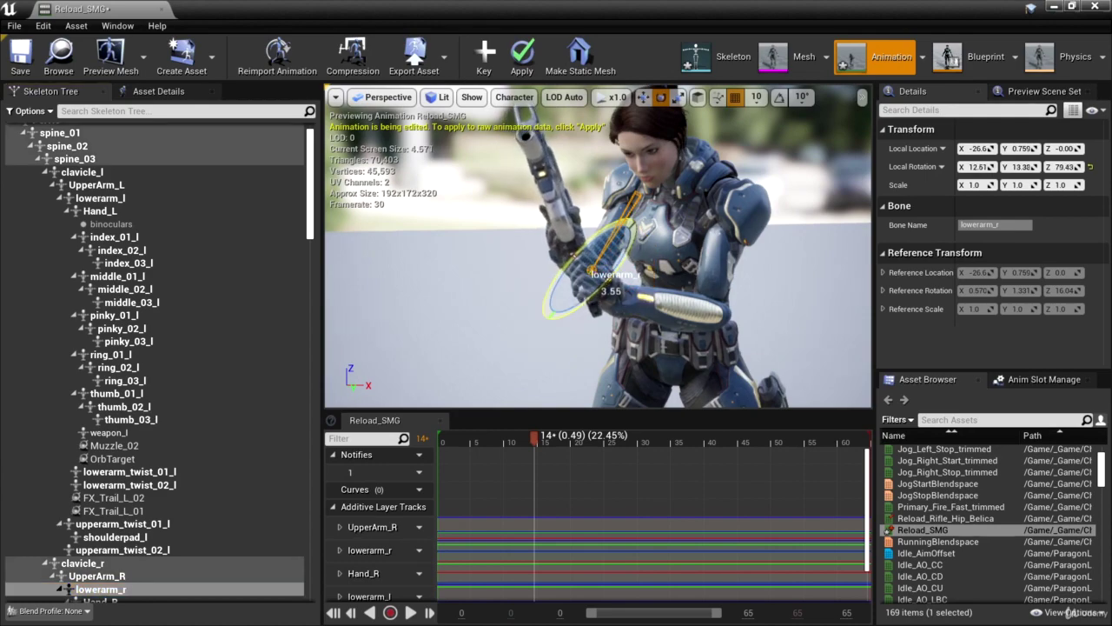
{"action": "right_click_drag", "start_coordinate": [557, 327], "coordinate": [704, 335]}
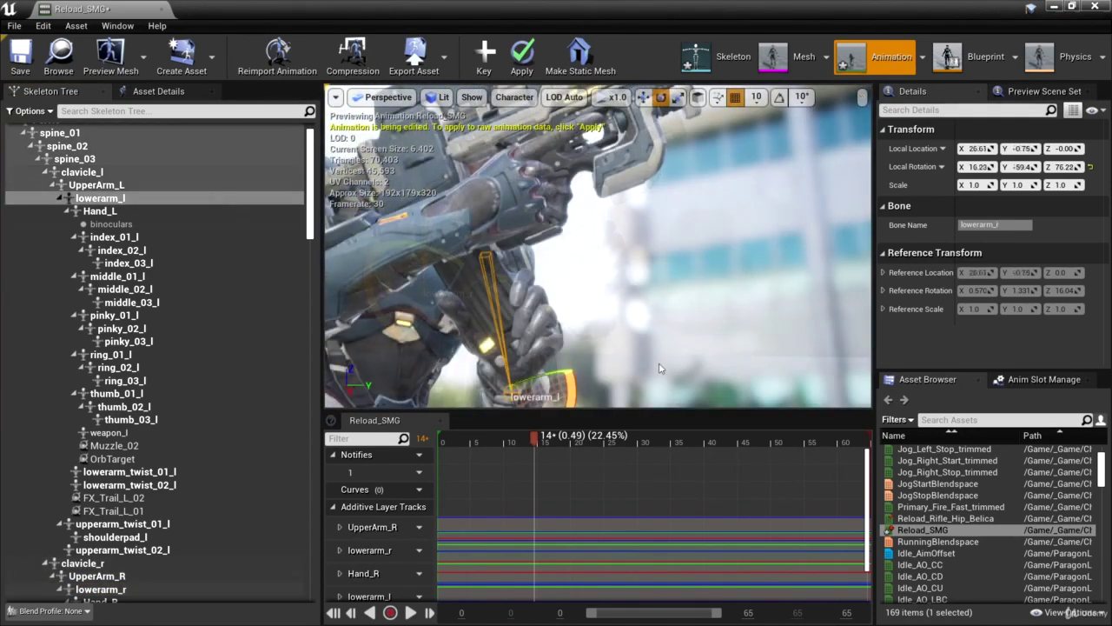
- Adjust Hand_L to about X -51.6, Y 33.4, Z 37.4 and rotate lowerarm_l to about X 20.2, Y -58.2, Z 71.6
{"action": "left_click", "coordinate": [658, 364]}
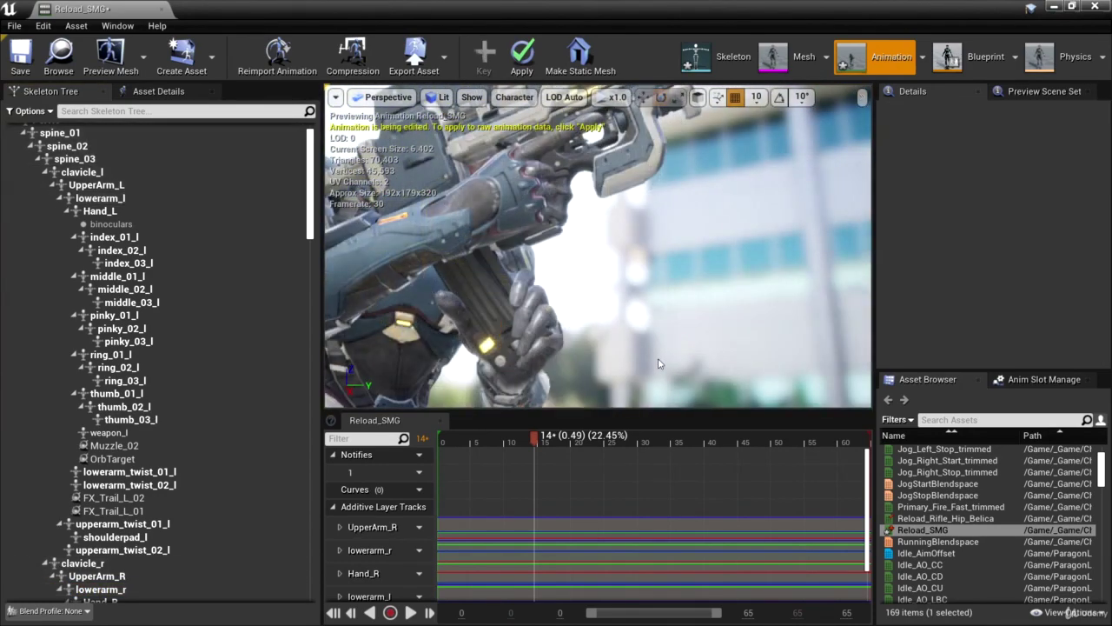
{"action": "right_click_drag", "start_coordinate": [659, 364], "coordinate": [650, 336]}
{"action": "left_click", "coordinate": [94, 212]}
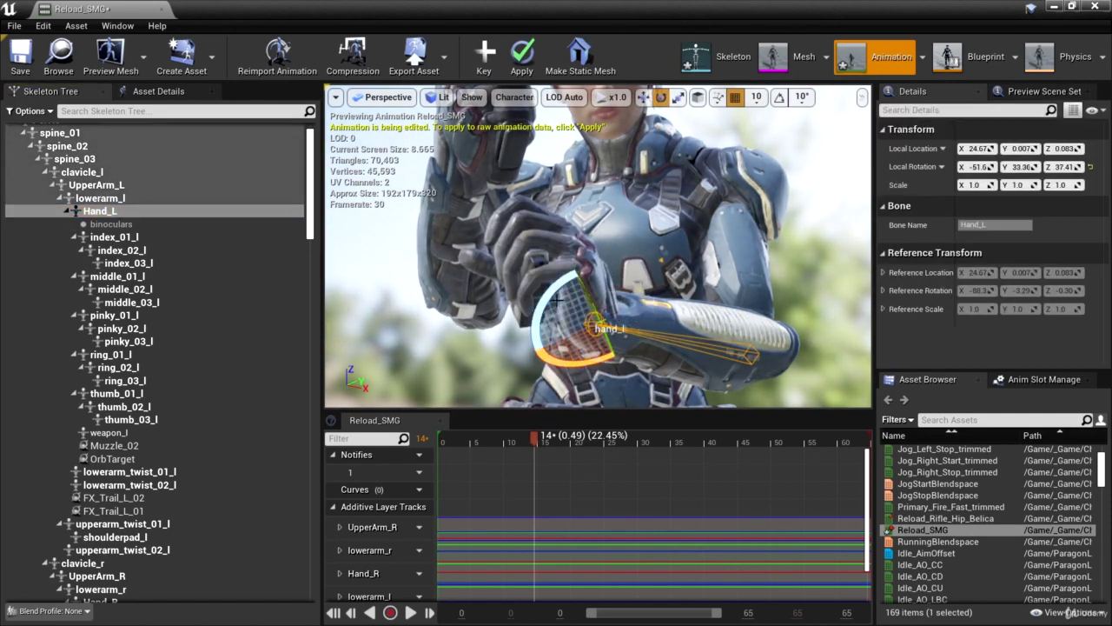
{"action": "left_click", "coordinate": [120, 199]}
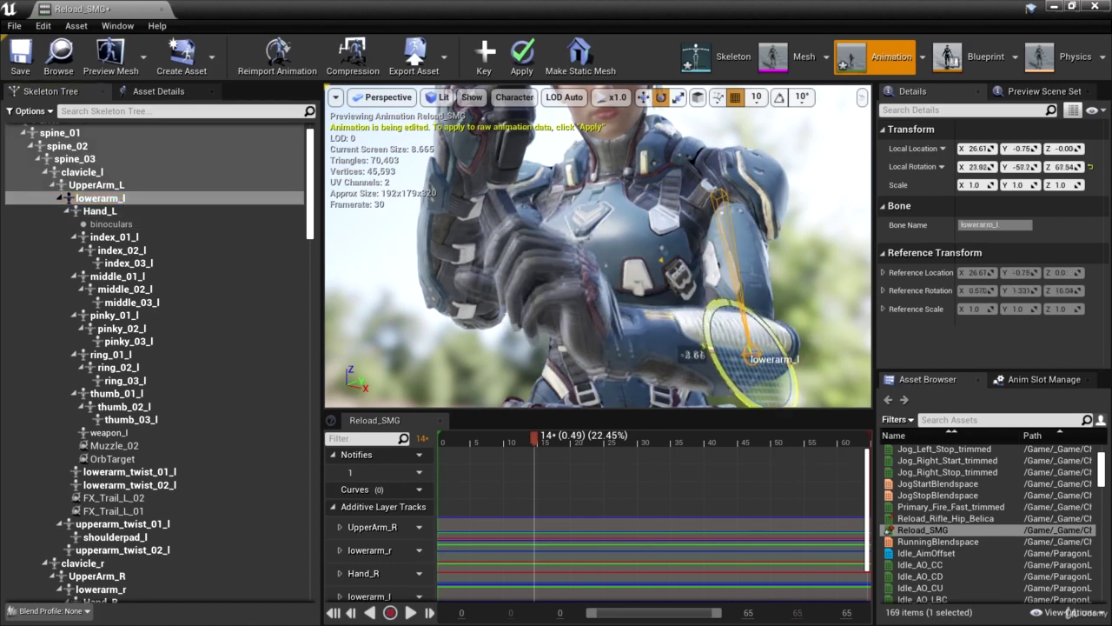
{"action": "left_click_drag", "start_coordinate": [708, 348], "coordinate": [760, 332]}
{"action": "right_click_drag", "start_coordinate": [759, 332], "coordinate": [843, 328]}
{"action": "right_click_drag", "start_coordinate": [720, 360], "coordinate": [713, 400]}
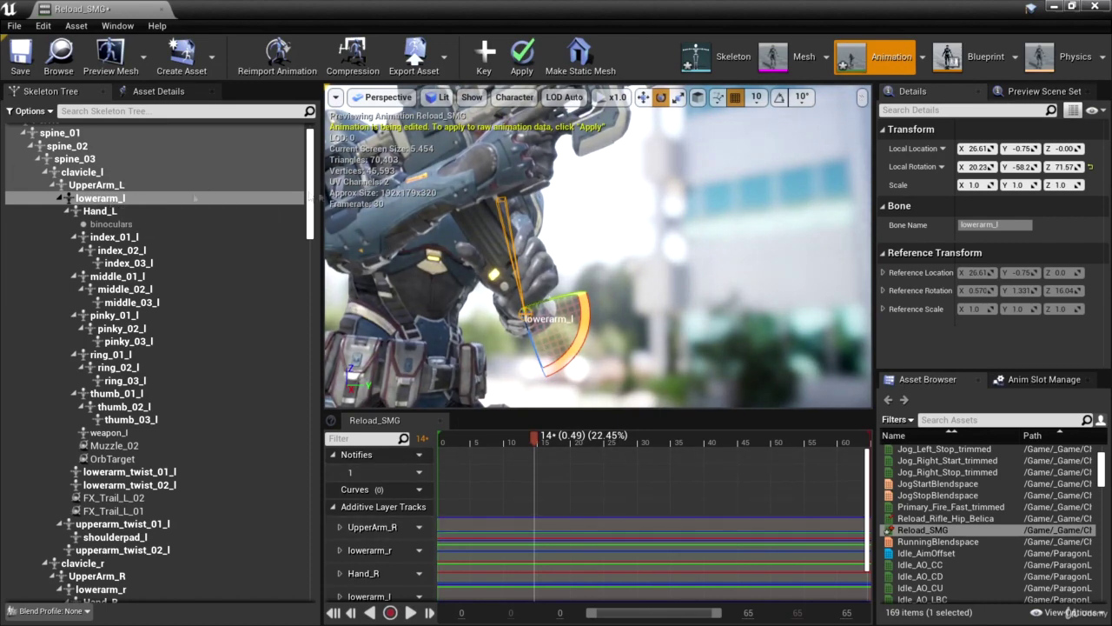
- Key the adjusted arm pose at frame 14 and deselect the bone
{"action": "left_click", "coordinate": [489, 60]}
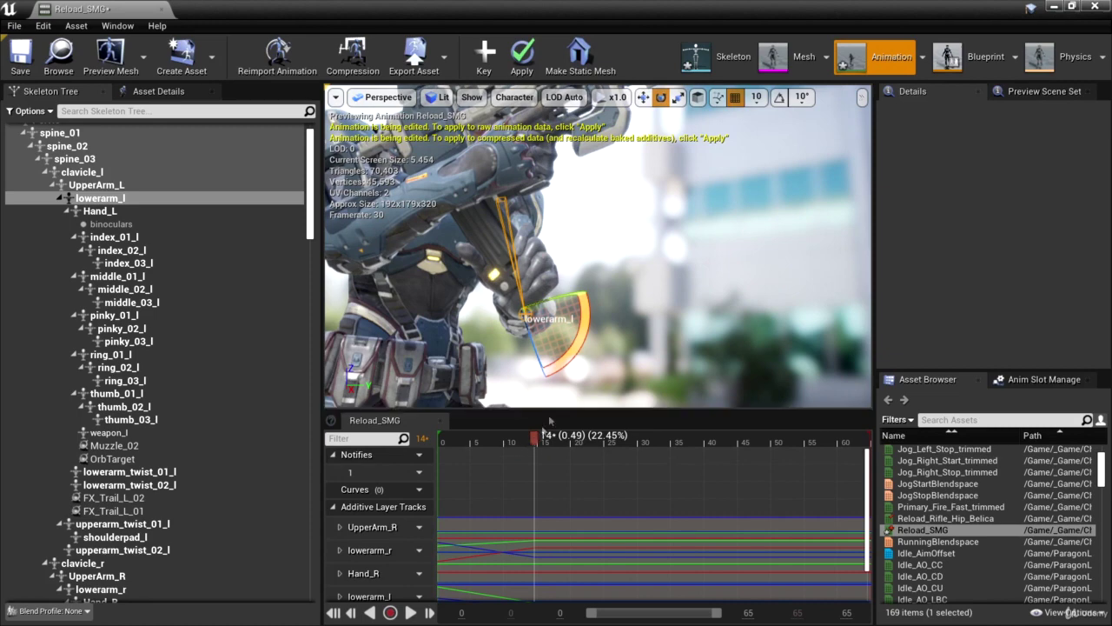
{"action": "left_click", "coordinate": [665, 301]}
{"action": "mouse_move", "coordinate": [665, 301]}
{"action": "right_mouse_down"}
{"action": "mouse_move", "coordinate": [682, 293]}
{"action": "mouse_move", "coordinate": [681, 316]}
{"action": "right_mouse_up"}
- Scrub the animation from frame 0 to about frame 32 and inspect the arm motion from both sides
{"action": "left_click_drag", "start_coordinate": [534, 437], "coordinate": [423, 444]}
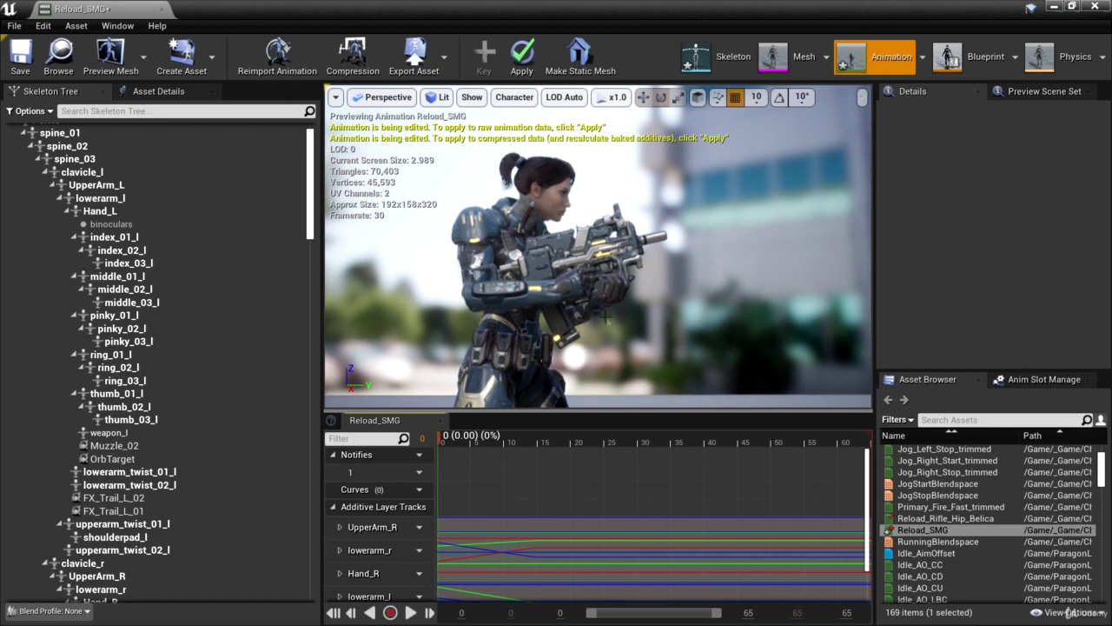
{"action": "left_click_drag", "start_coordinate": [442, 437], "coordinate": [527, 438]}
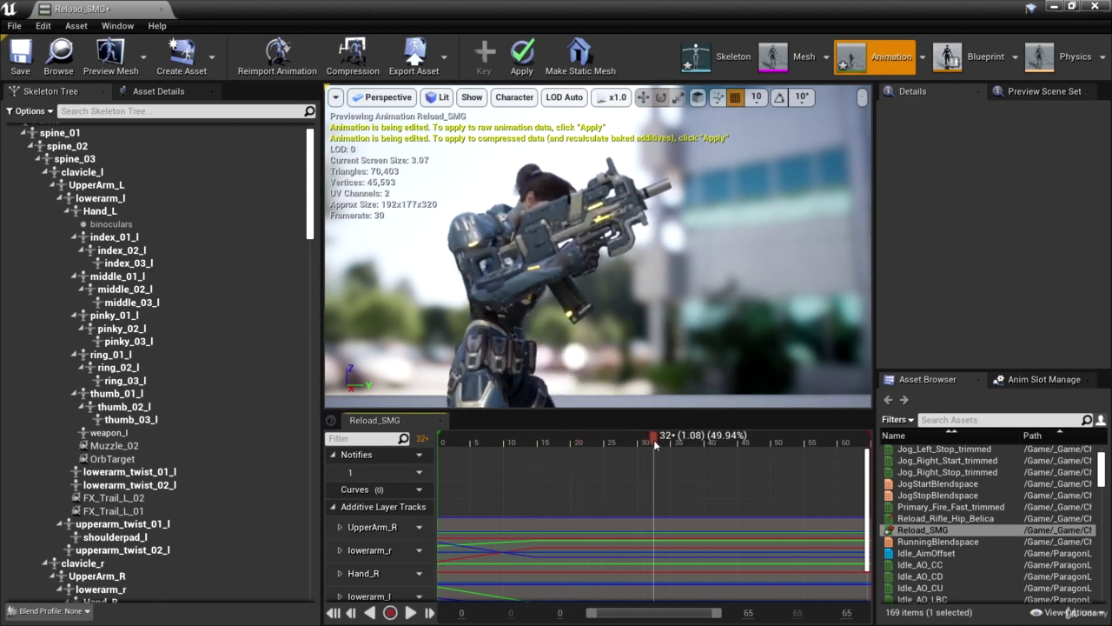
{"action": "right_click_drag", "start_coordinate": [677, 379], "coordinate": [335, 376]}
{"action": "left_click_drag", "start_coordinate": [869, 374], "coordinate": [674, 333]}
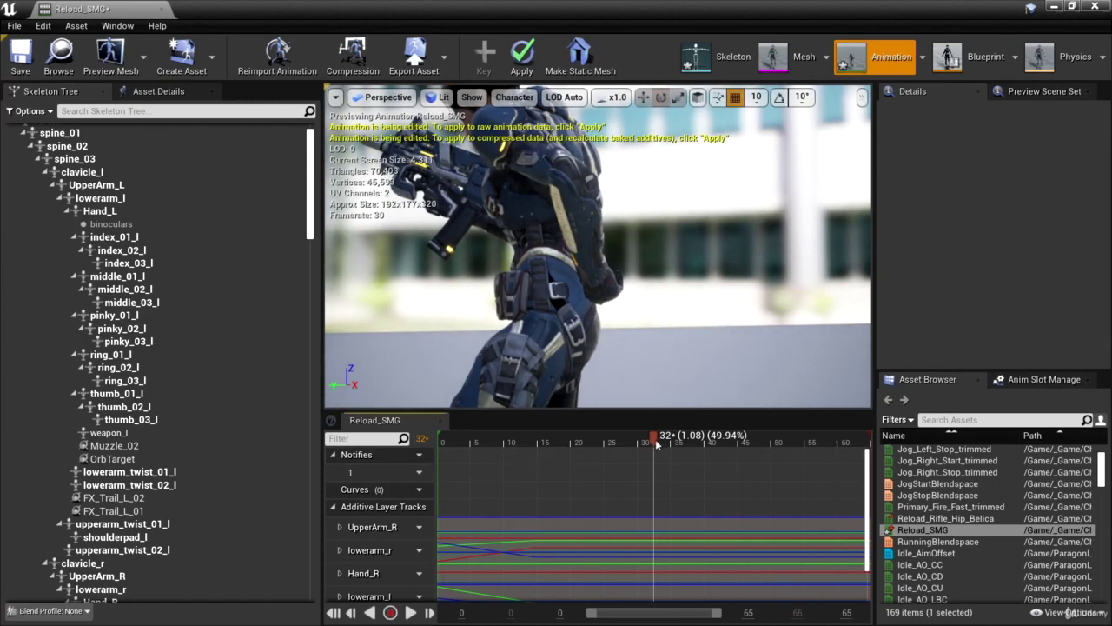
{"action": "mouse_move", "coordinate": [655, 444]}
{"action": "left_mouse_down"}
{"action": "mouse_move", "coordinate": [581, 442]}
{"action": "mouse_move", "coordinate": [655, 453]}
{"action": "left_mouse_up"}
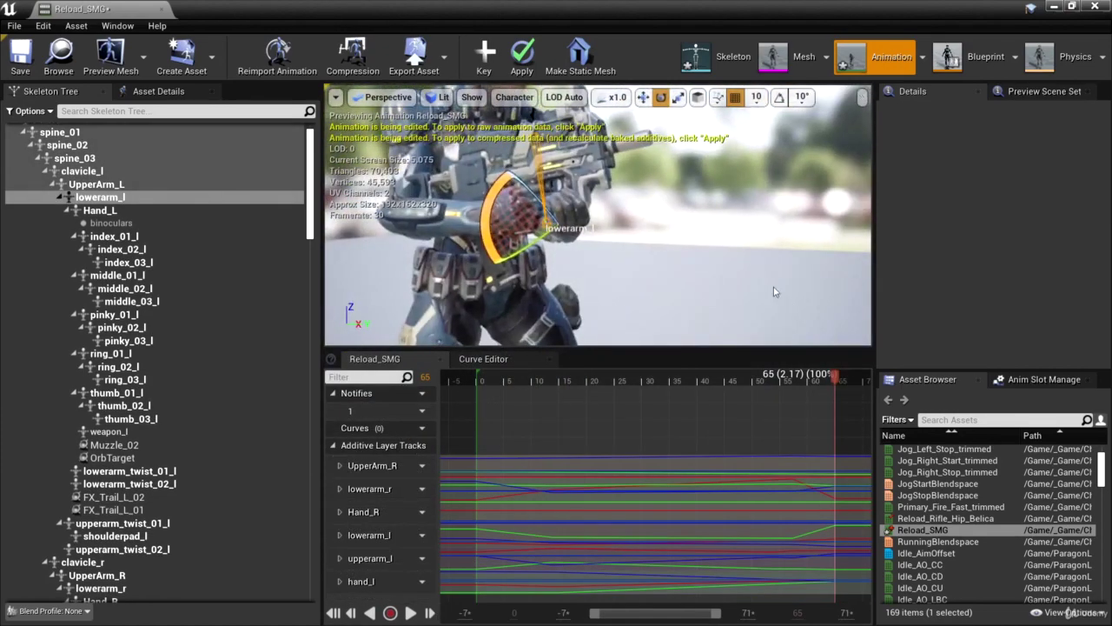
- Scrub back to about frame 43 and examine the lowerarm_r track's keys in the Curve Editor
{"action": "right_click_drag", "start_coordinate": [776, 292], "coordinate": [720, 247]}
{"action": "left_click_drag", "start_coordinate": [764, 381], "coordinate": [715, 397]}
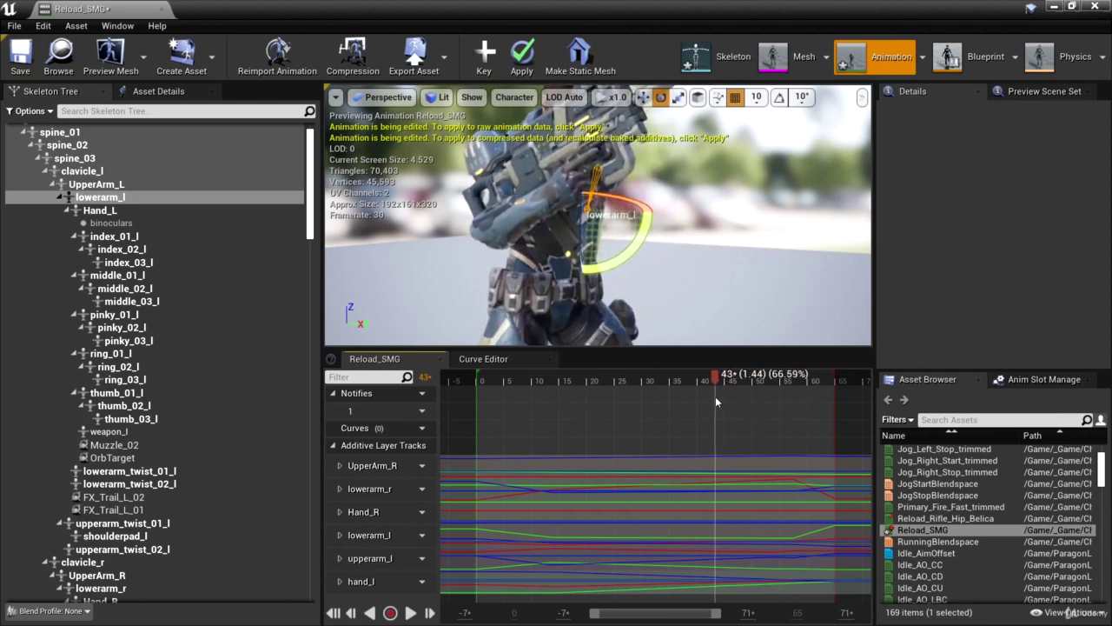
{"action": "double_click", "coordinate": [715, 491]}
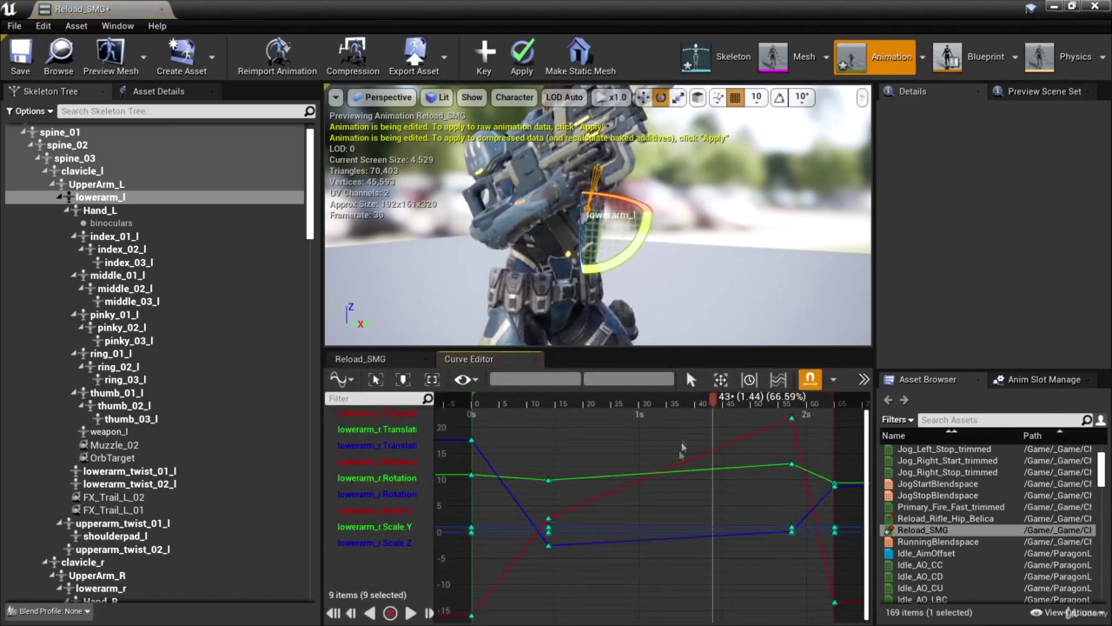
{"action": "mouse_move", "coordinate": [557, 483]}
{"action": "left_click", "coordinate": [791, 421]}
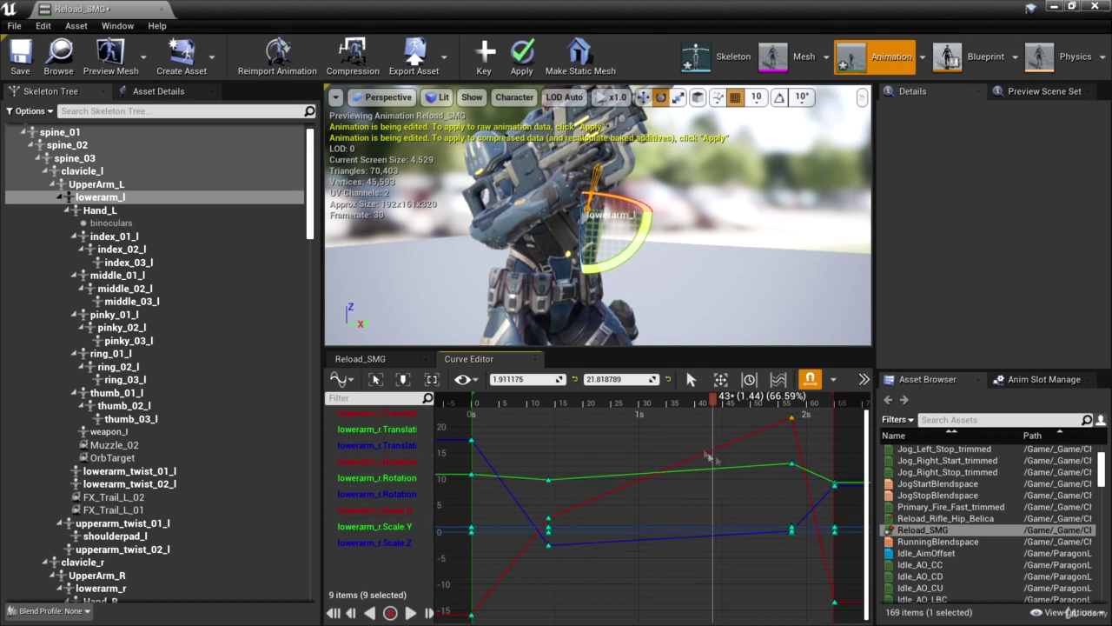
{"action": "mouse_move", "coordinate": [647, 473]}
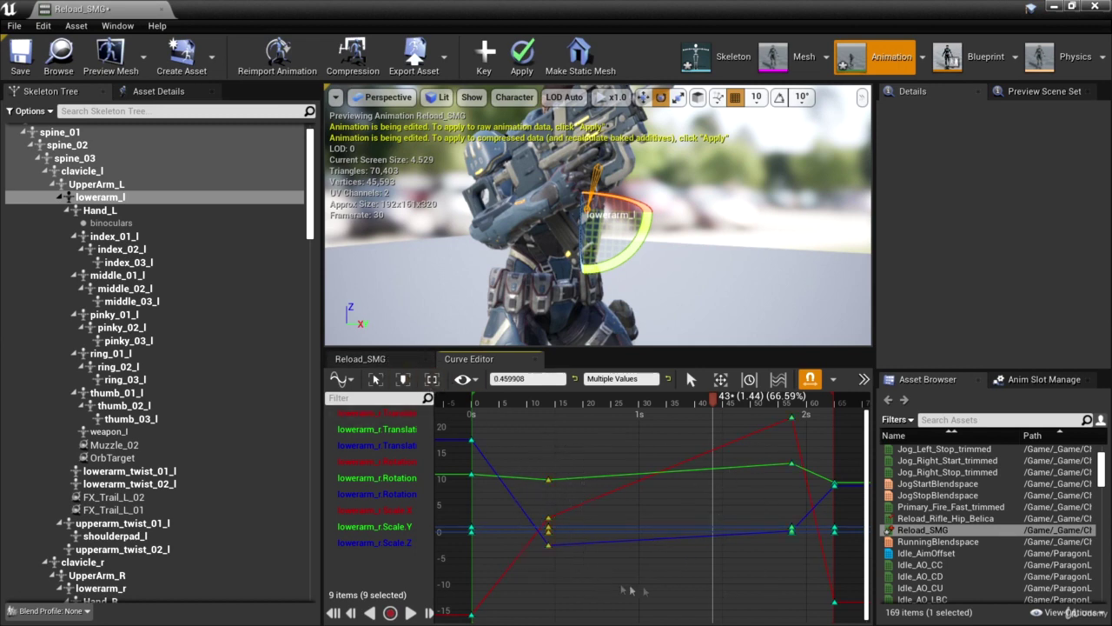
- Return to the Reload_SMG timeline, deselect the bone and save the animation
{"action": "left_click", "coordinate": [360, 358]}
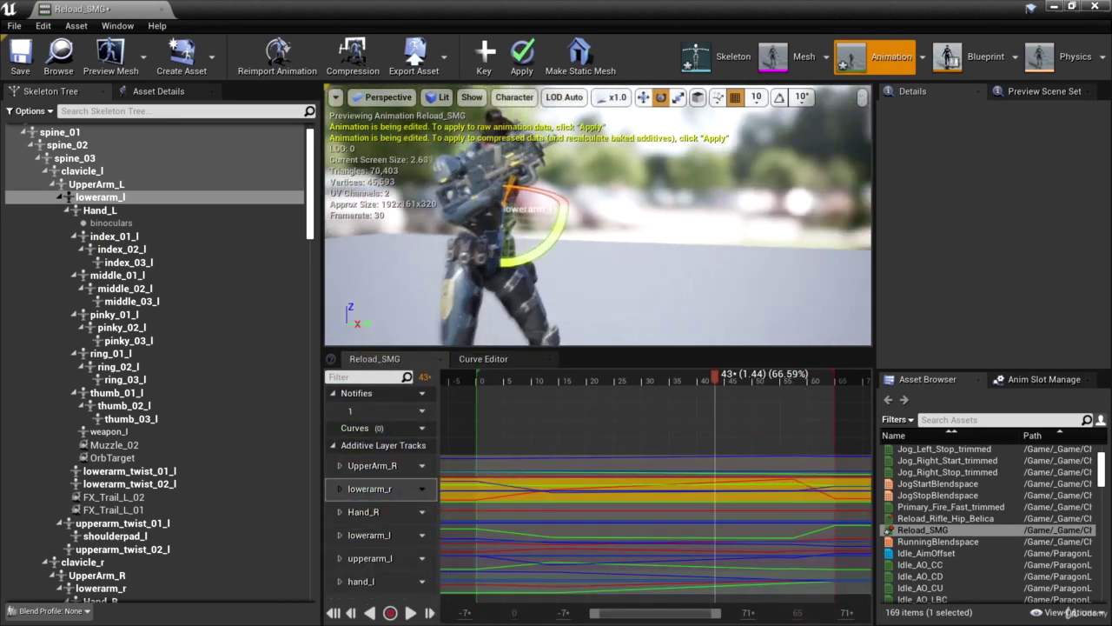
{"action": "left_click", "coordinate": [719, 273]}
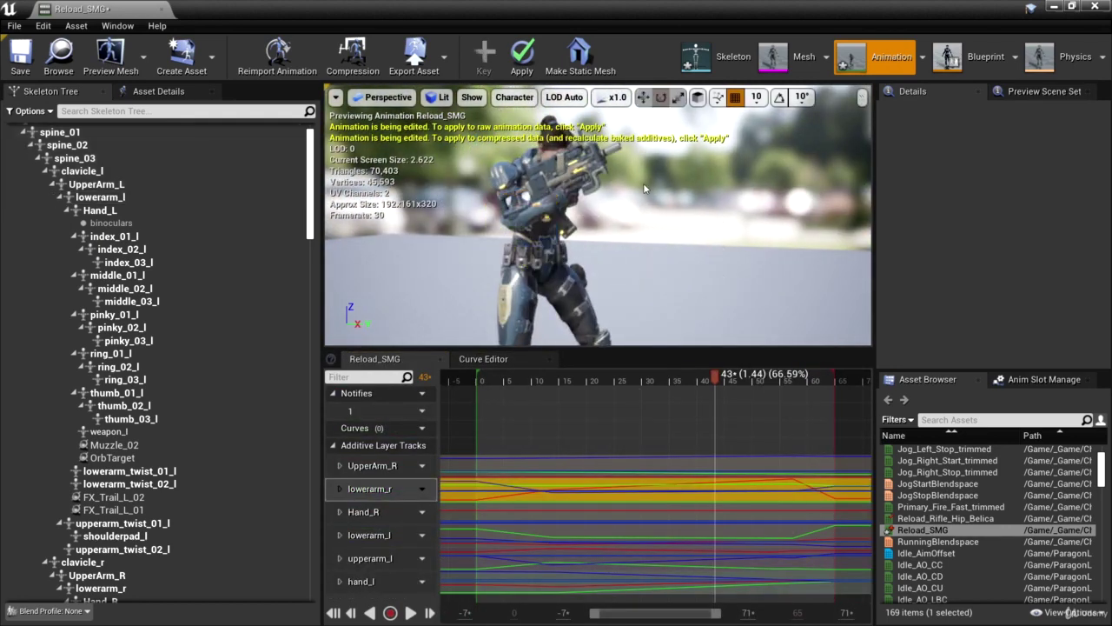
{"action": "left_click", "coordinate": [20, 54]}
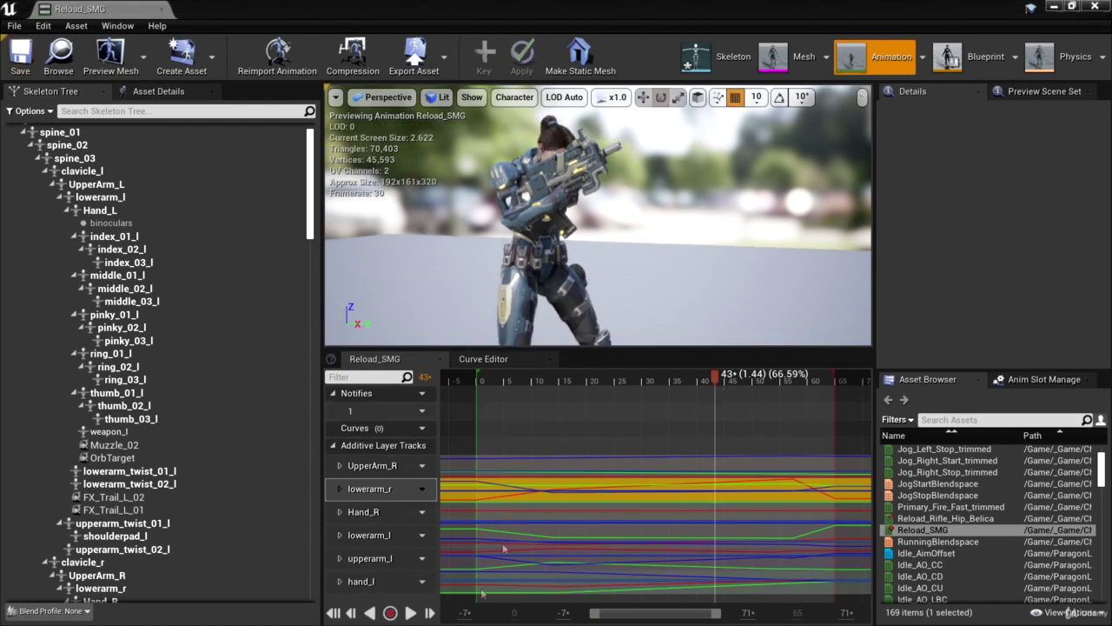
- Play the edited reload animation in the preview and save the asset again
{"action": "left_click", "coordinate": [410, 613]}
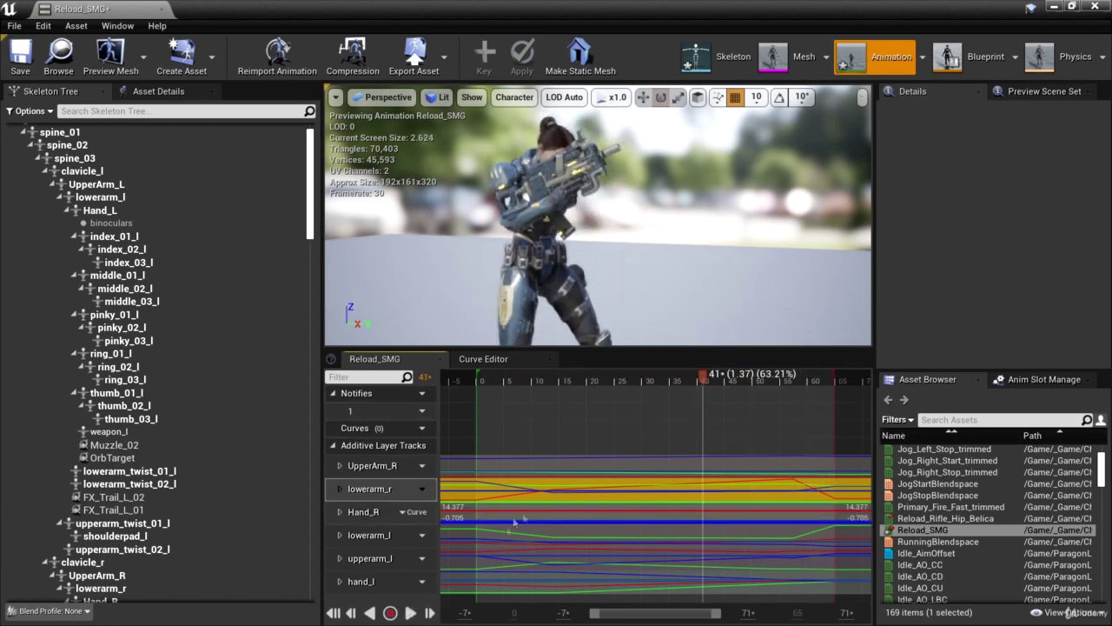
{"action": "left_click", "coordinate": [411, 613]}
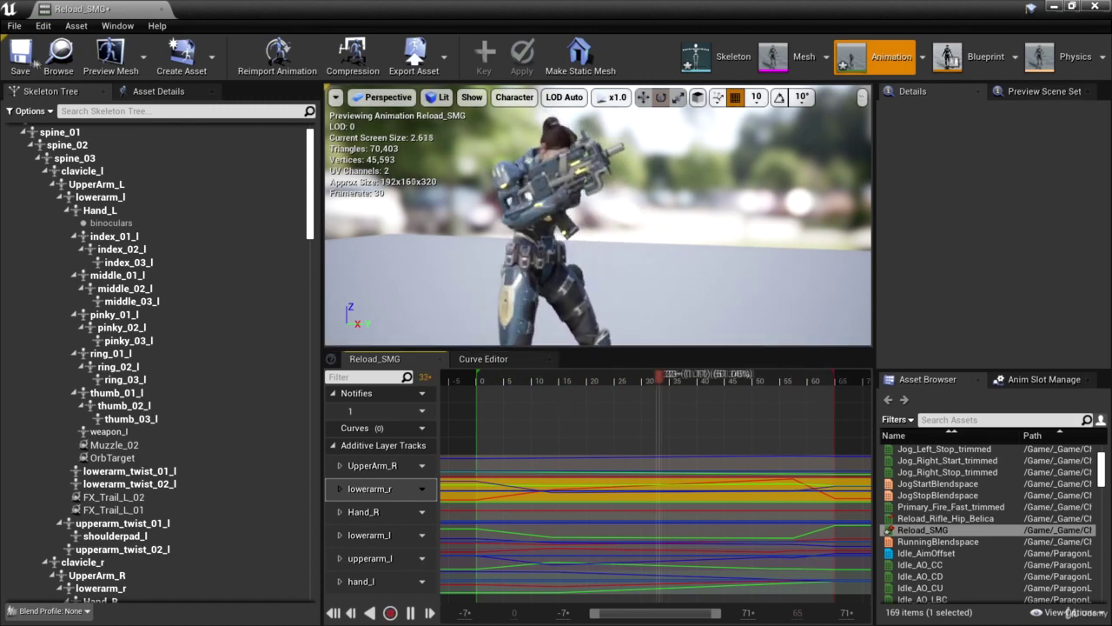
{"action": "left_click", "coordinate": [20, 58]}
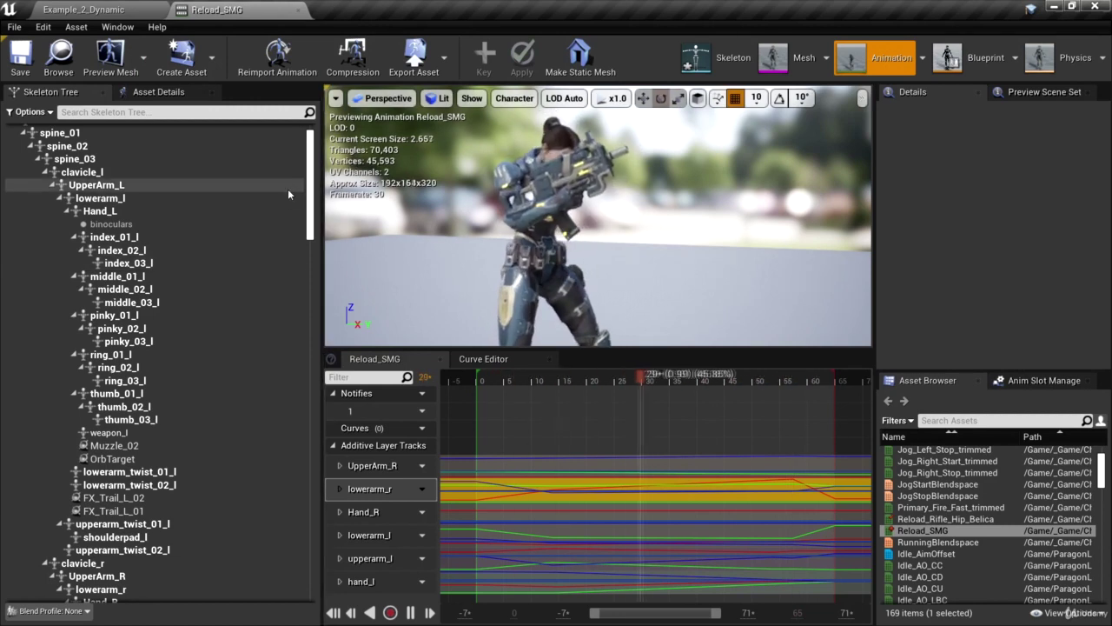